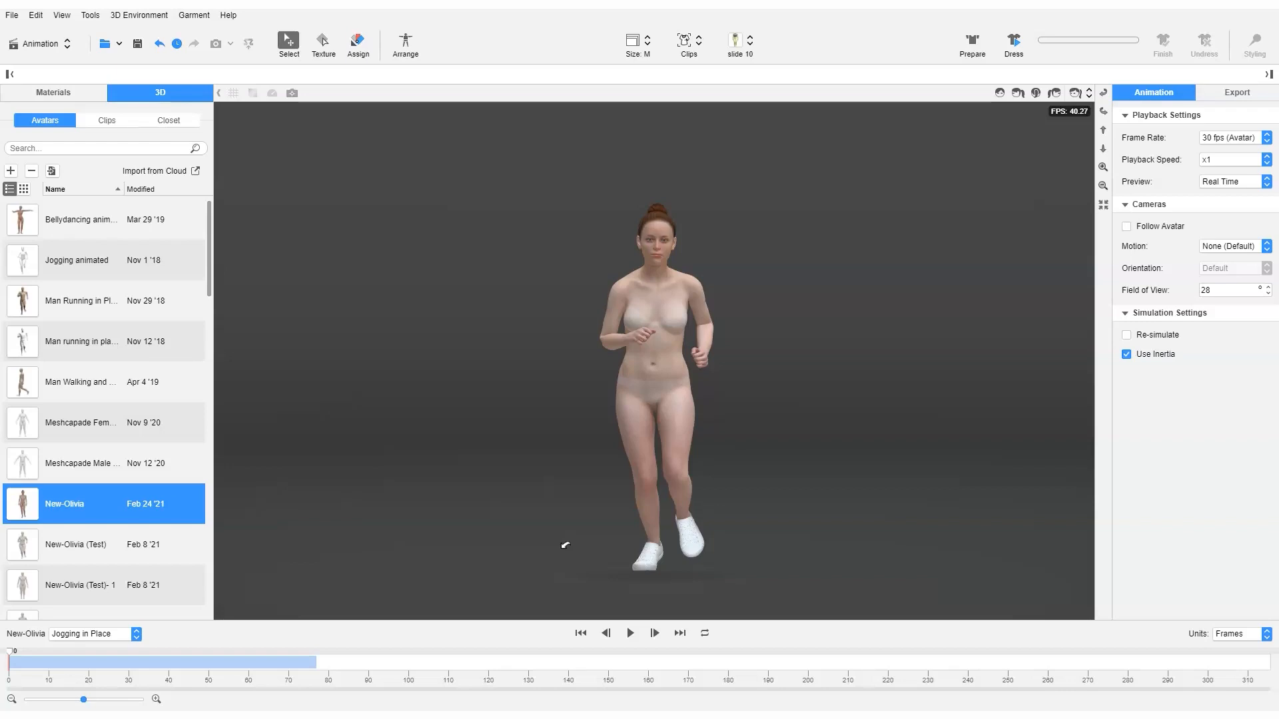
Step: Switch the avatar's animation to Woman Catwalk Walk Forward, play it with looping enabled and pause it
{"action": "left_click", "coordinate": [136, 634]}
{"action": "scroll", "coordinate": [220, 652], "scroll_direction": "down", "scroll_amount": 4}
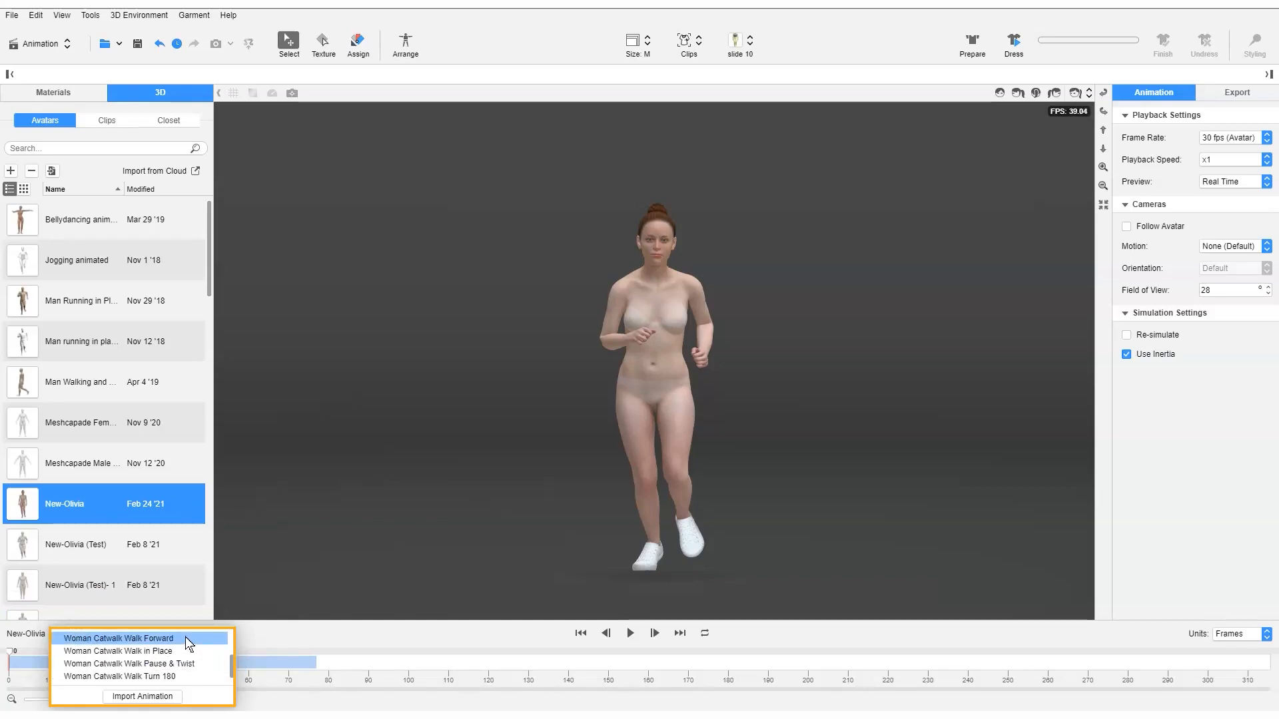
{"action": "left_click", "coordinate": [185, 637]}
{"action": "left_click", "coordinate": [630, 634]}
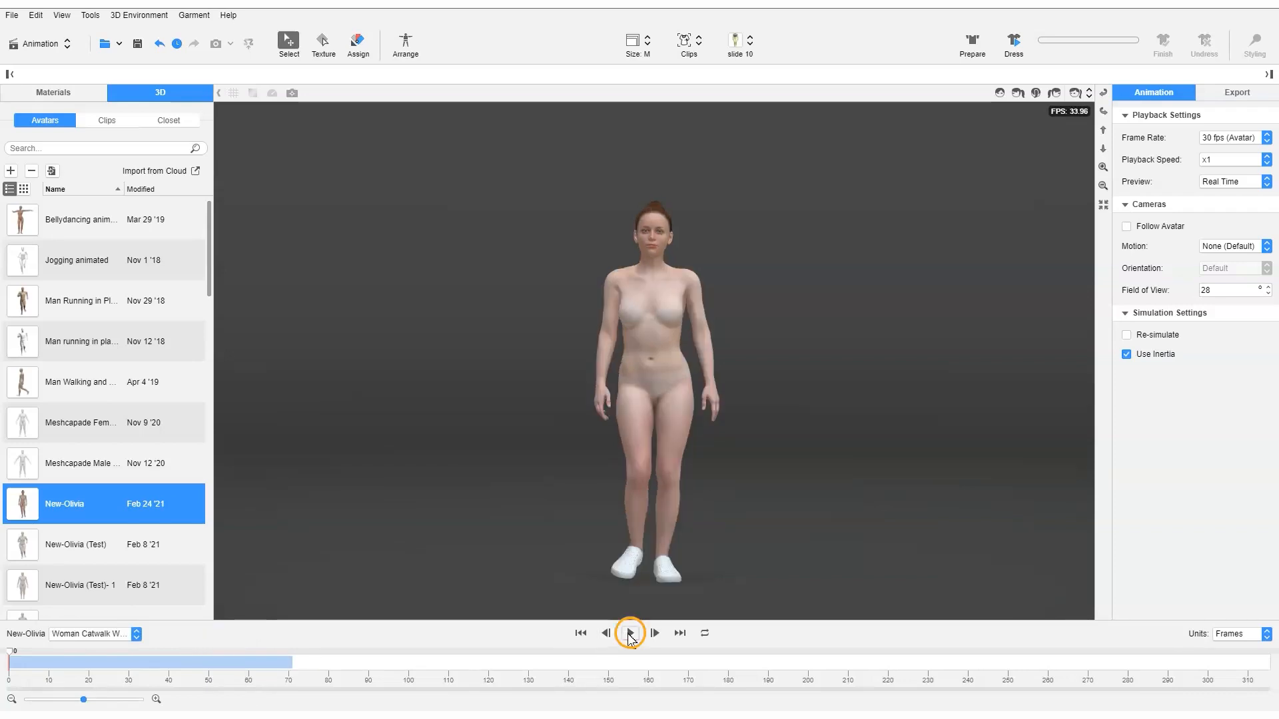
{"action": "left_click", "coordinate": [706, 633]}
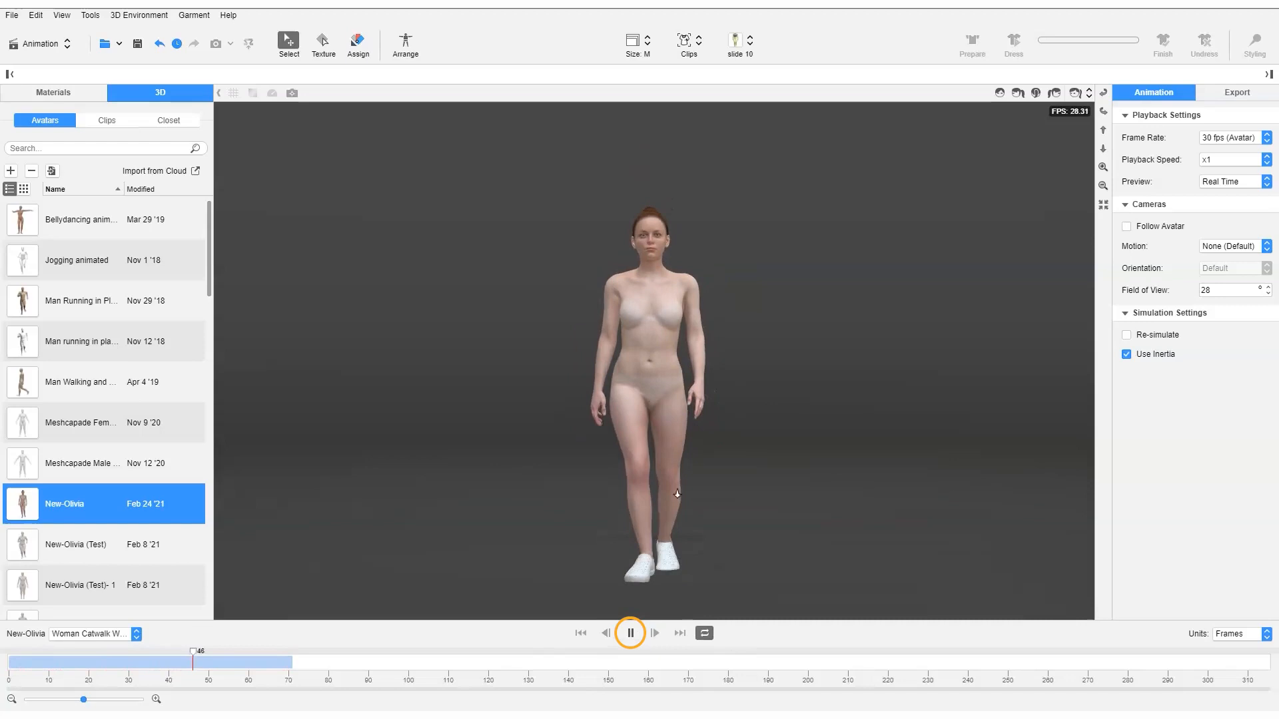
{"action": "left_click", "coordinate": [631, 636]}
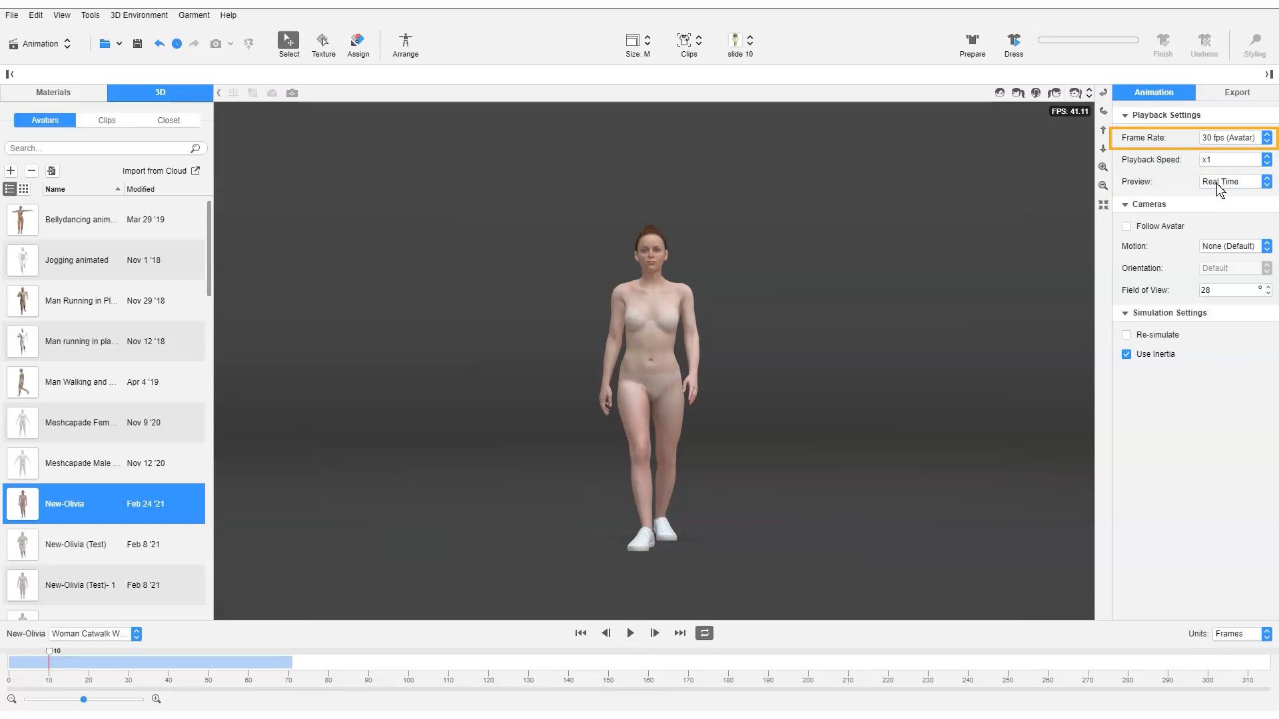
Step: Set the animation frame rate to 8 fps and play the catwalk animation
{"action": "left_click", "coordinate": [1268, 139]}
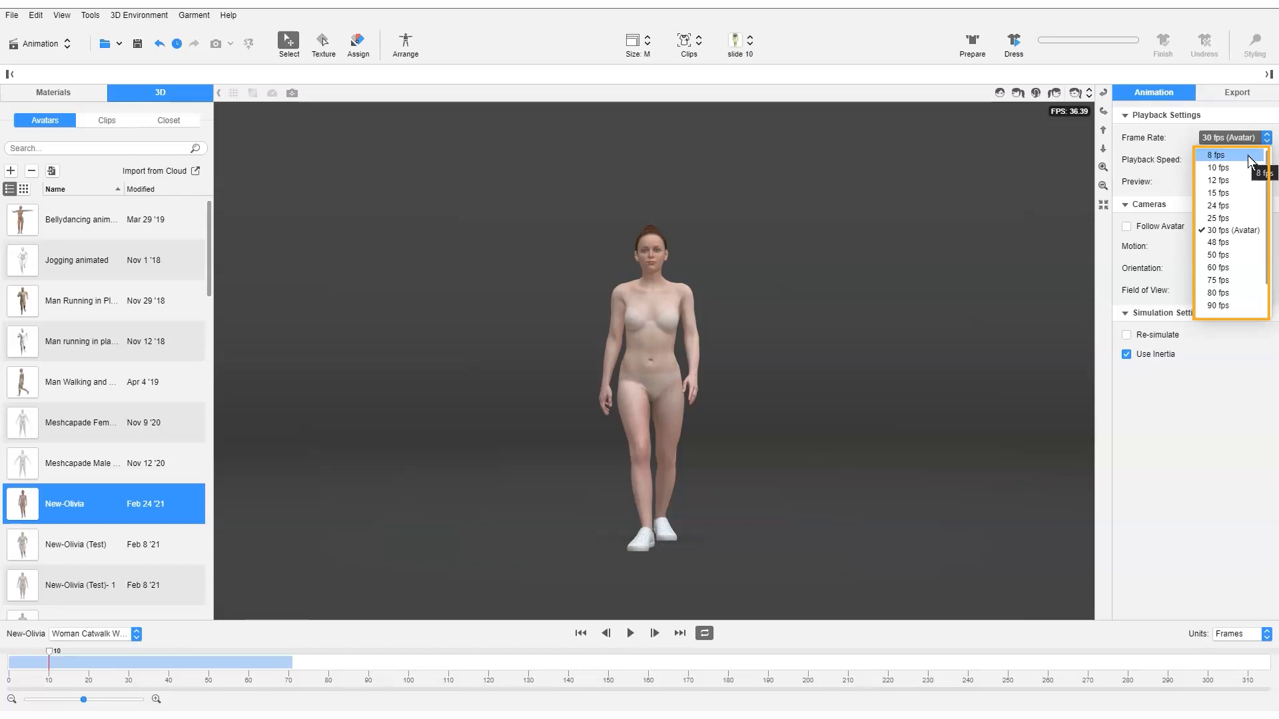
{"action": "left_click", "coordinate": [1249, 162]}
{"action": "left_click", "coordinate": [630, 633]}
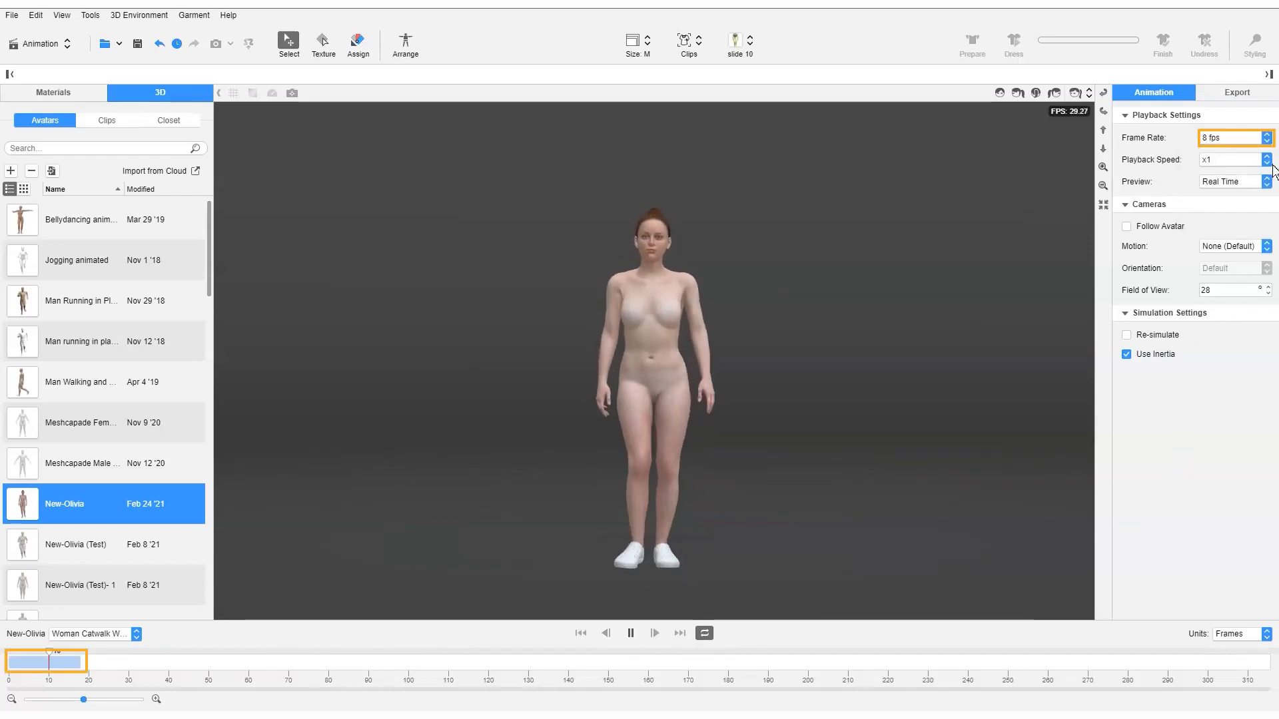
Step: Set the animation frame rate to 90 fps and play the catwalk animation
{"action": "left_click", "coordinate": [1267, 137]}
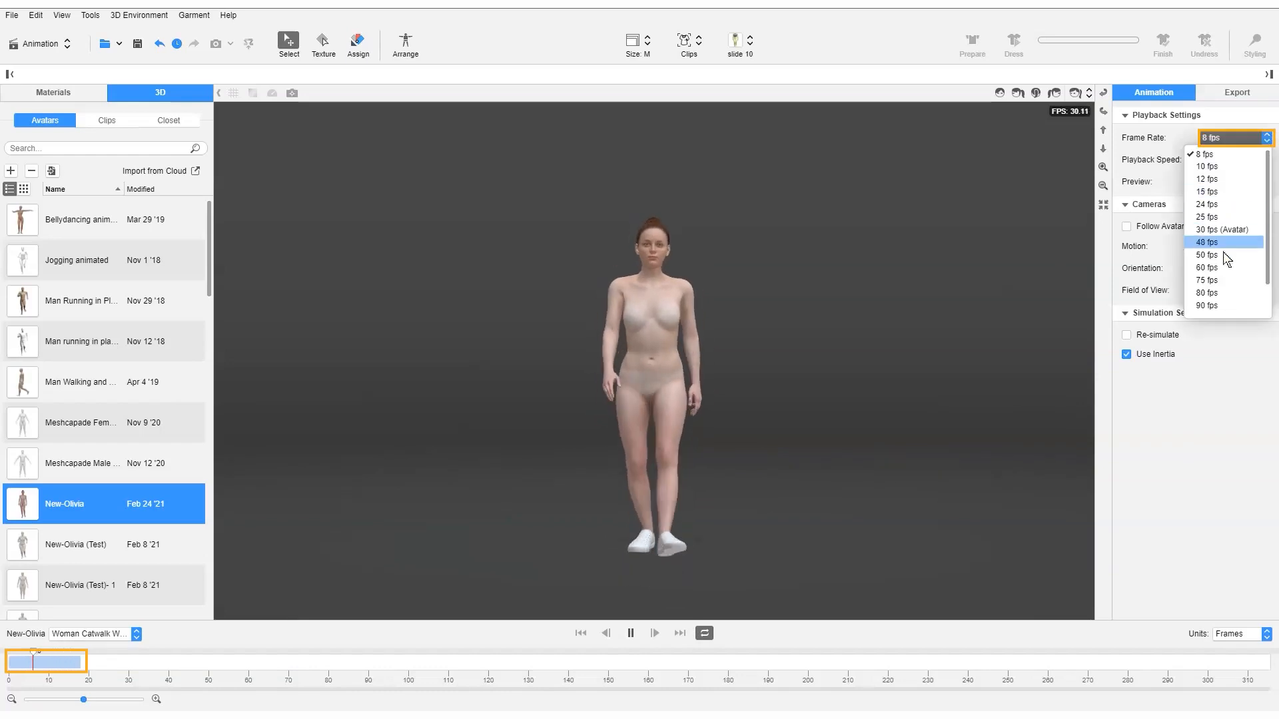
{"action": "left_click", "coordinate": [1229, 307]}
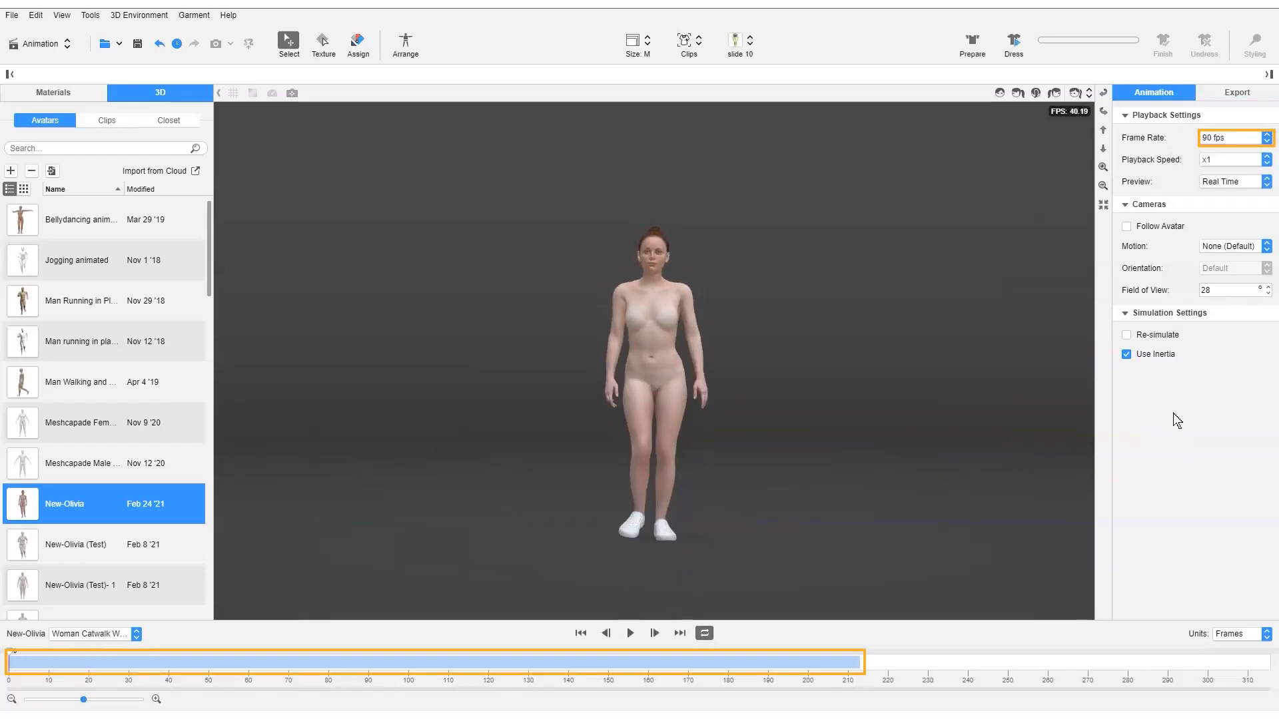
{"action": "left_click", "coordinate": [637, 637]}
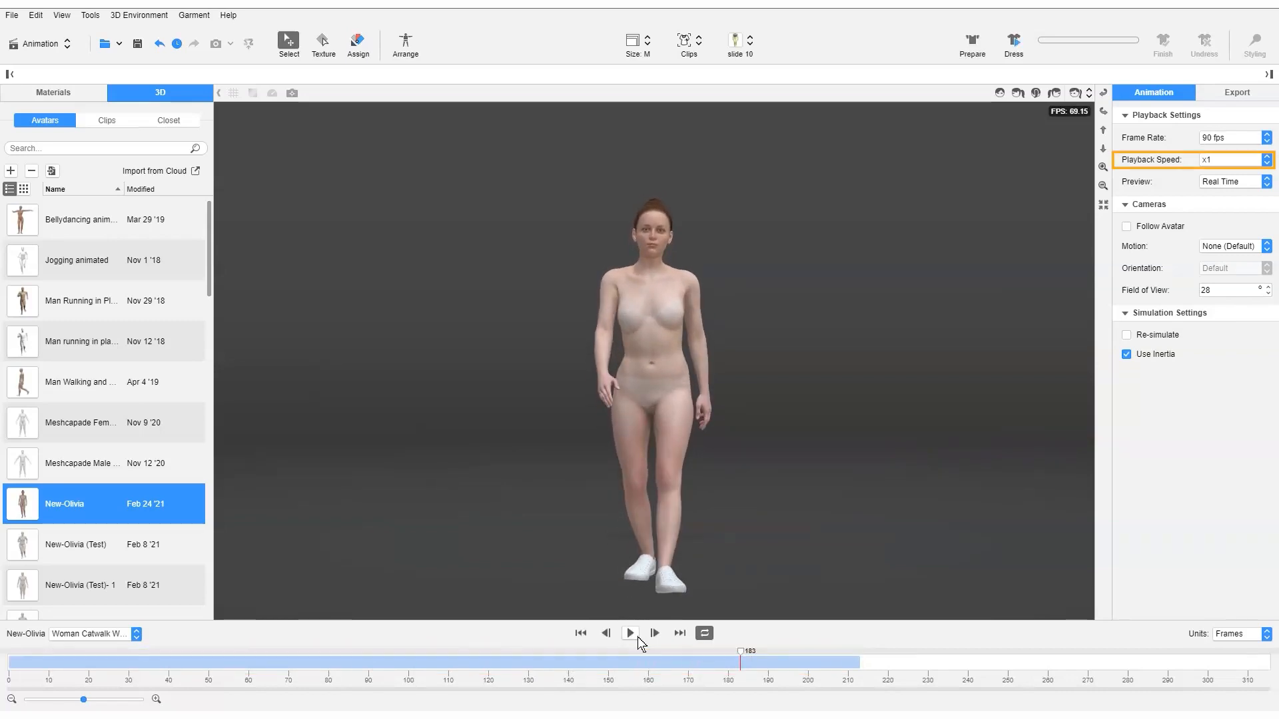
Step: Play the catwalk animation at x0.25 playback speed and view it from the side, and raise the speed to x2
{"action": "left_click", "coordinate": [1266, 160]}
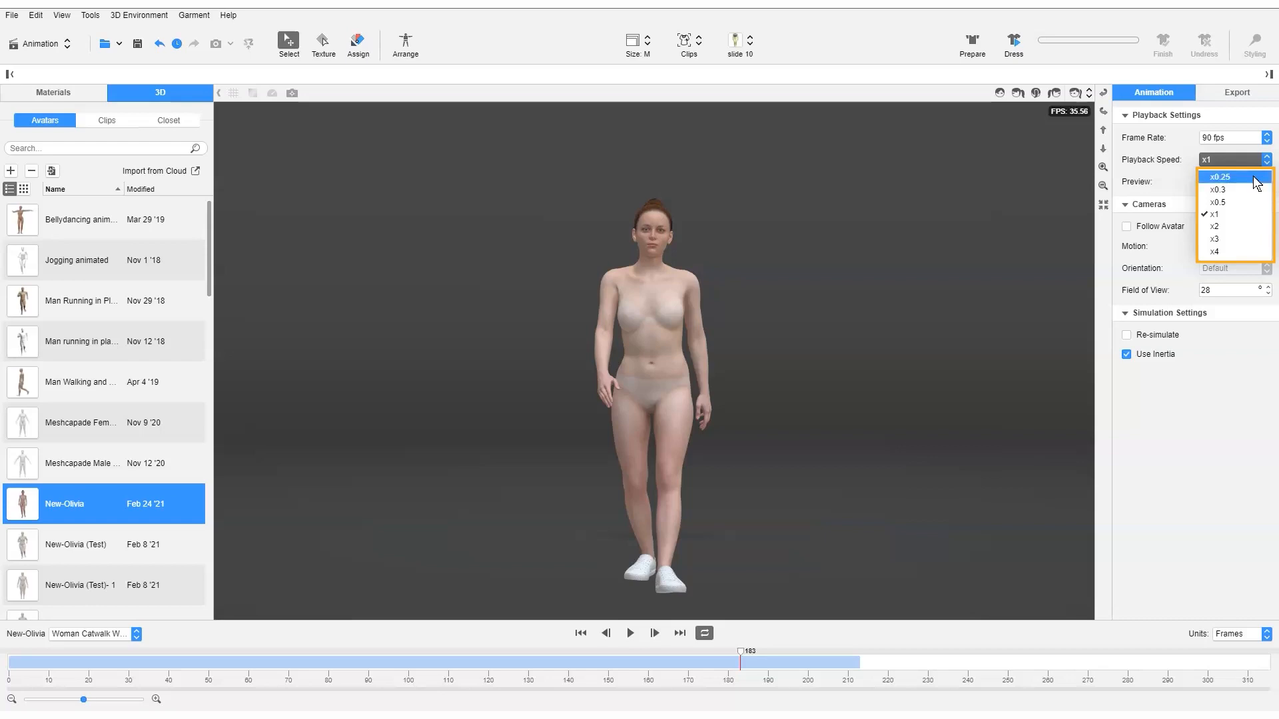
{"action": "left_click", "coordinate": [1254, 177]}
{"action": "left_click", "coordinate": [630, 633]}
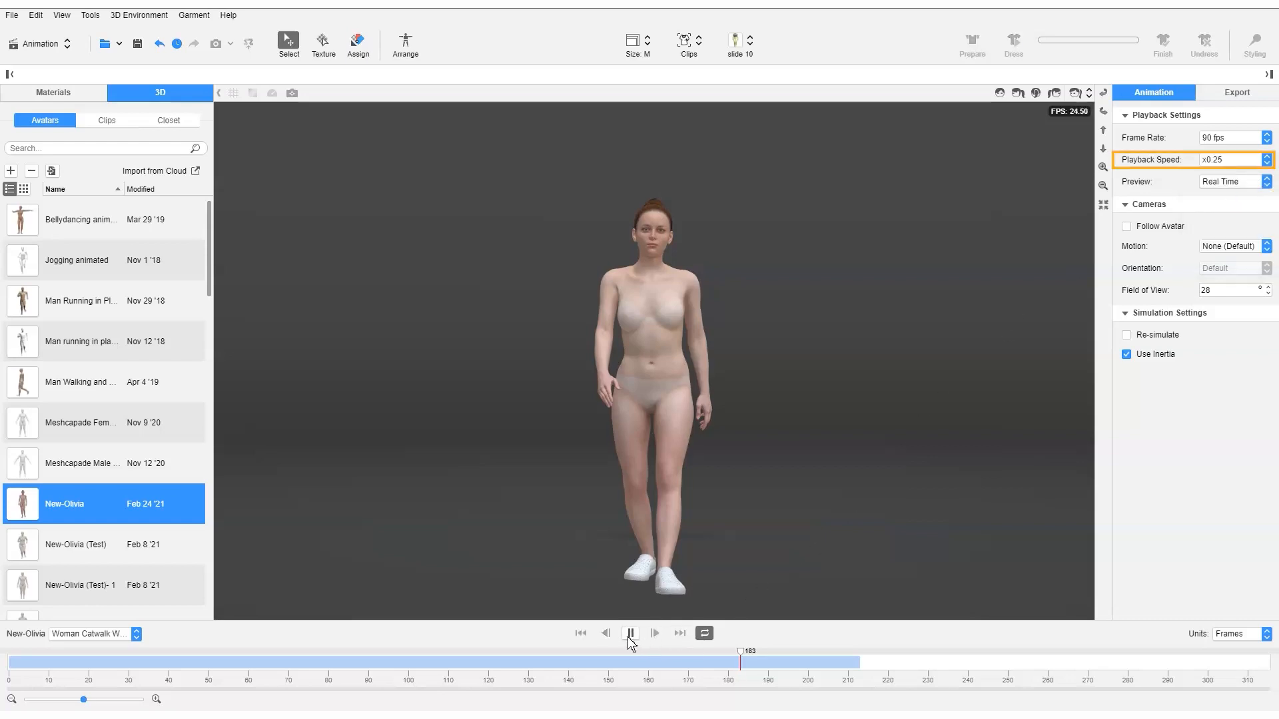
{"action": "left_click", "coordinate": [819, 383]}
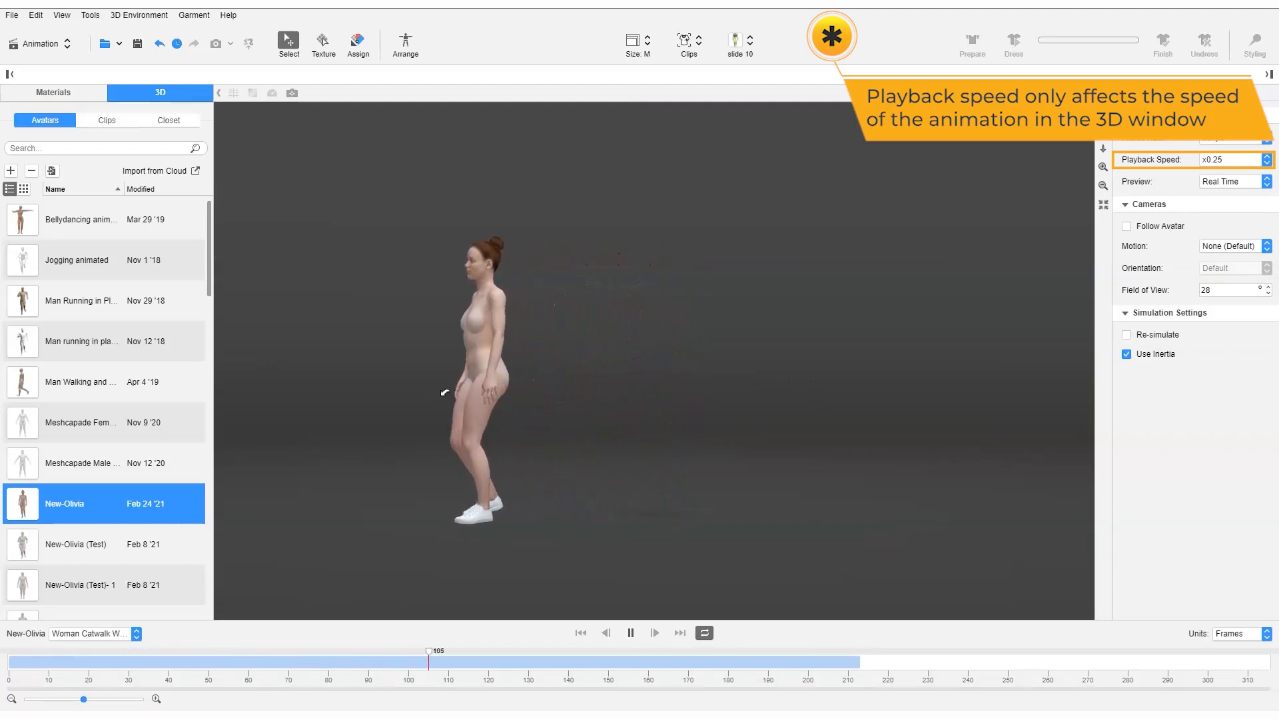
{"action": "left_click", "coordinate": [1239, 160]}
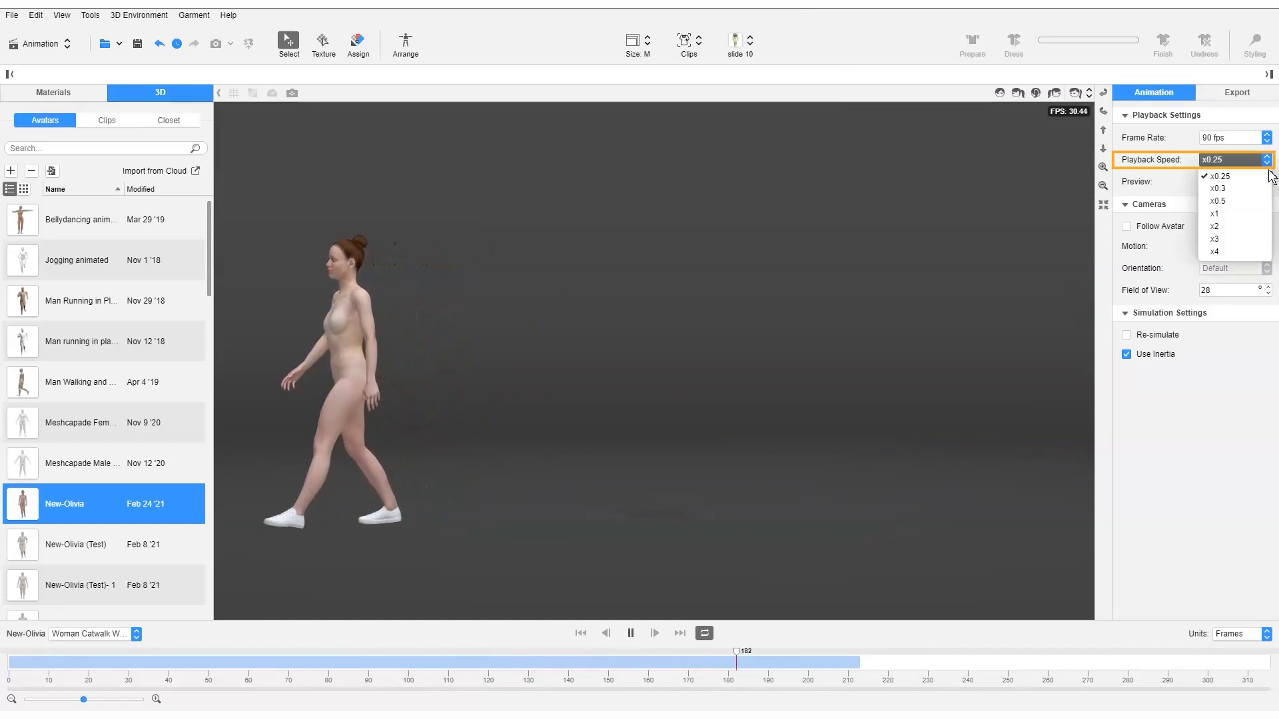
{"action": "left_click", "coordinate": [1257, 227]}
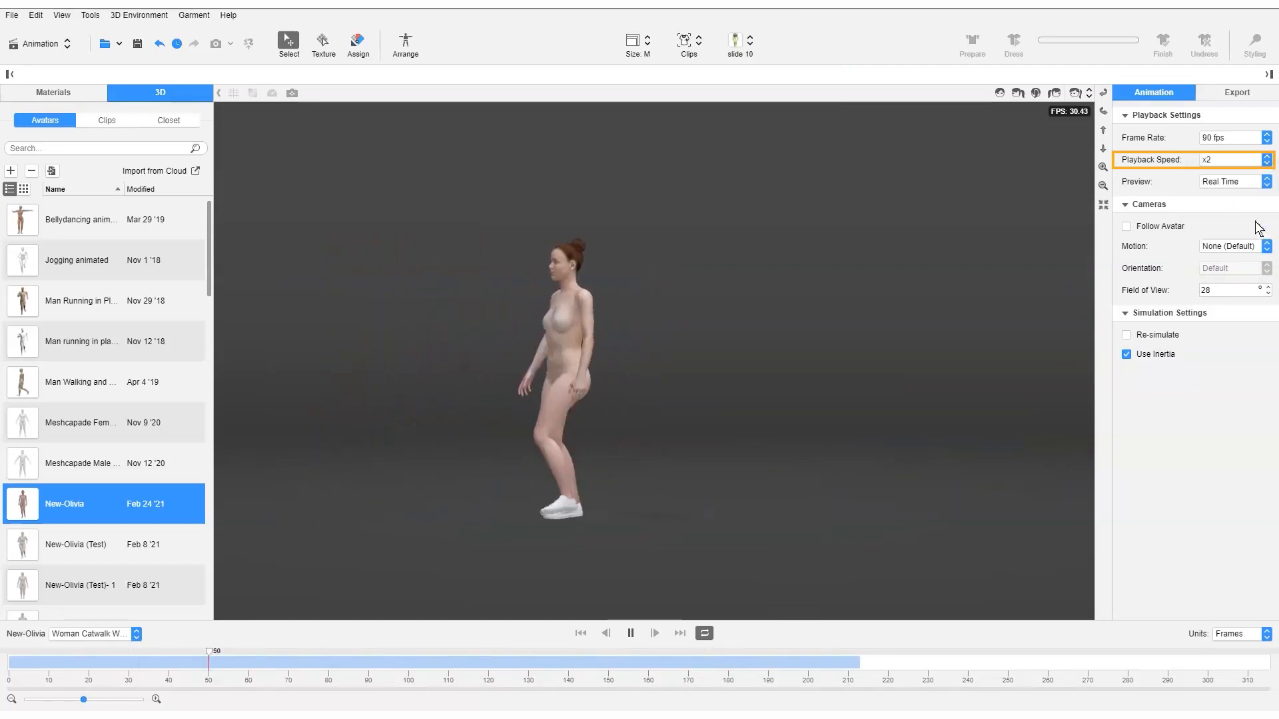
Step: Set the playback speed to x1 and choose Real Time as the preview mode
{"action": "left_click", "coordinate": [1244, 159]}
{"action": "left_click", "coordinate": [1246, 216]}
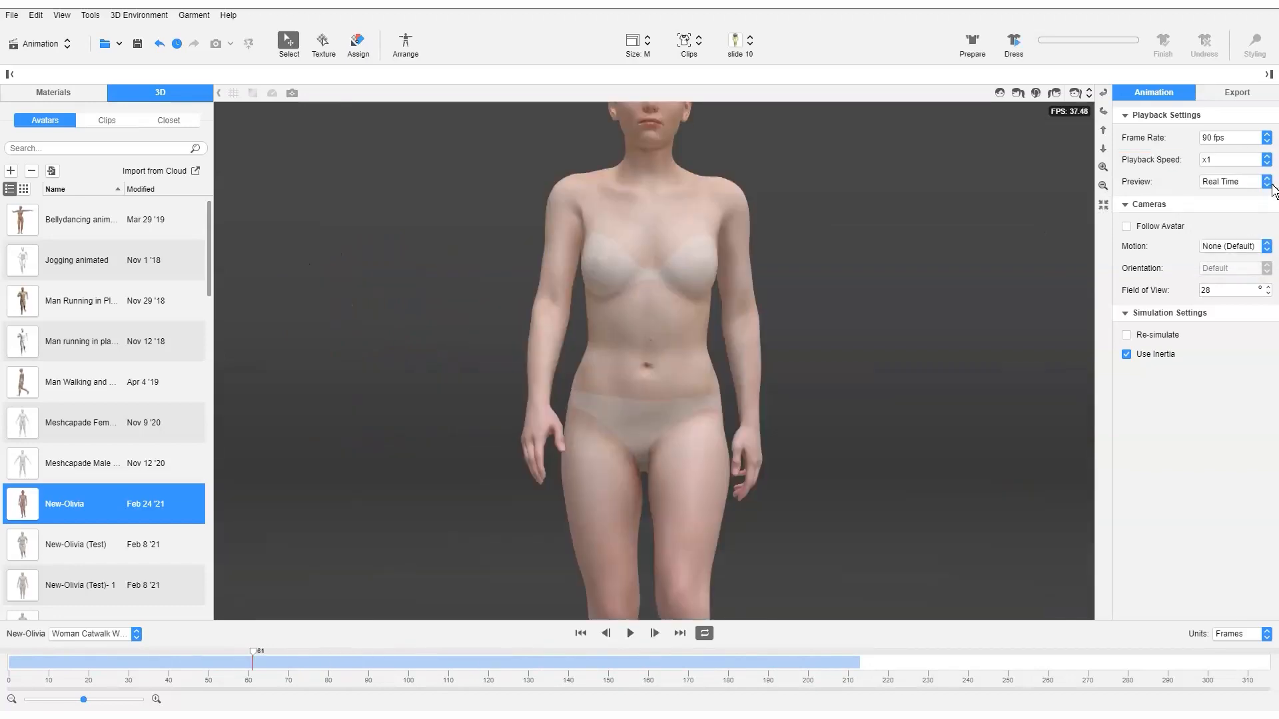
{"action": "left_click", "coordinate": [1266, 183]}
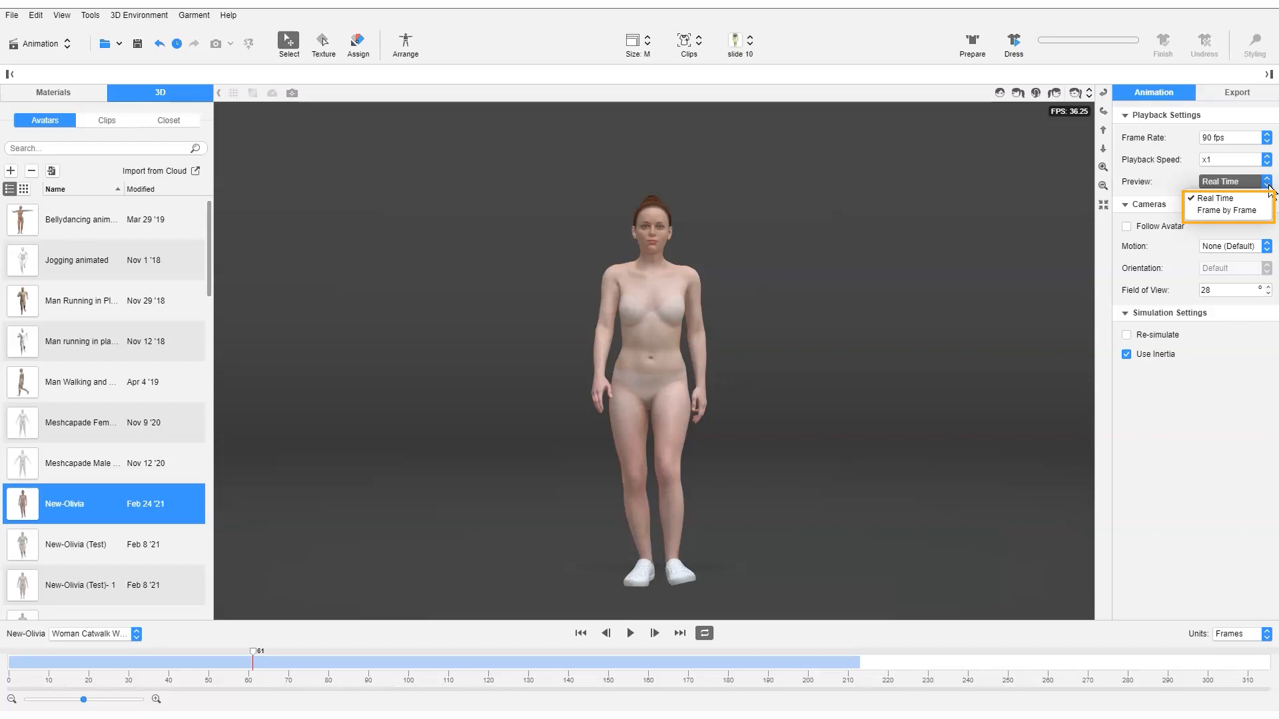
{"action": "left_click", "coordinate": [1214, 201]}
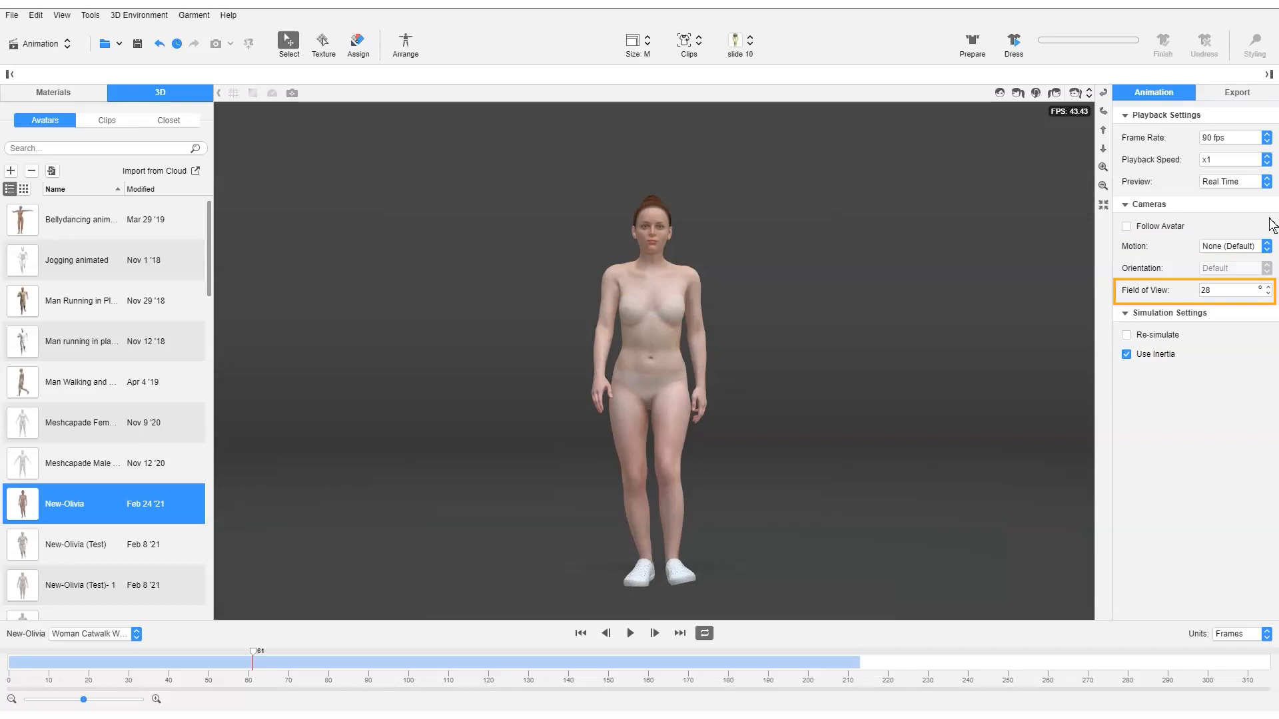
Step: Enable Follow Avatar for the camera and play the animation, repeating the setup with the playhead moved to the first frame
{"action": "left_click", "coordinate": [1146, 231]}
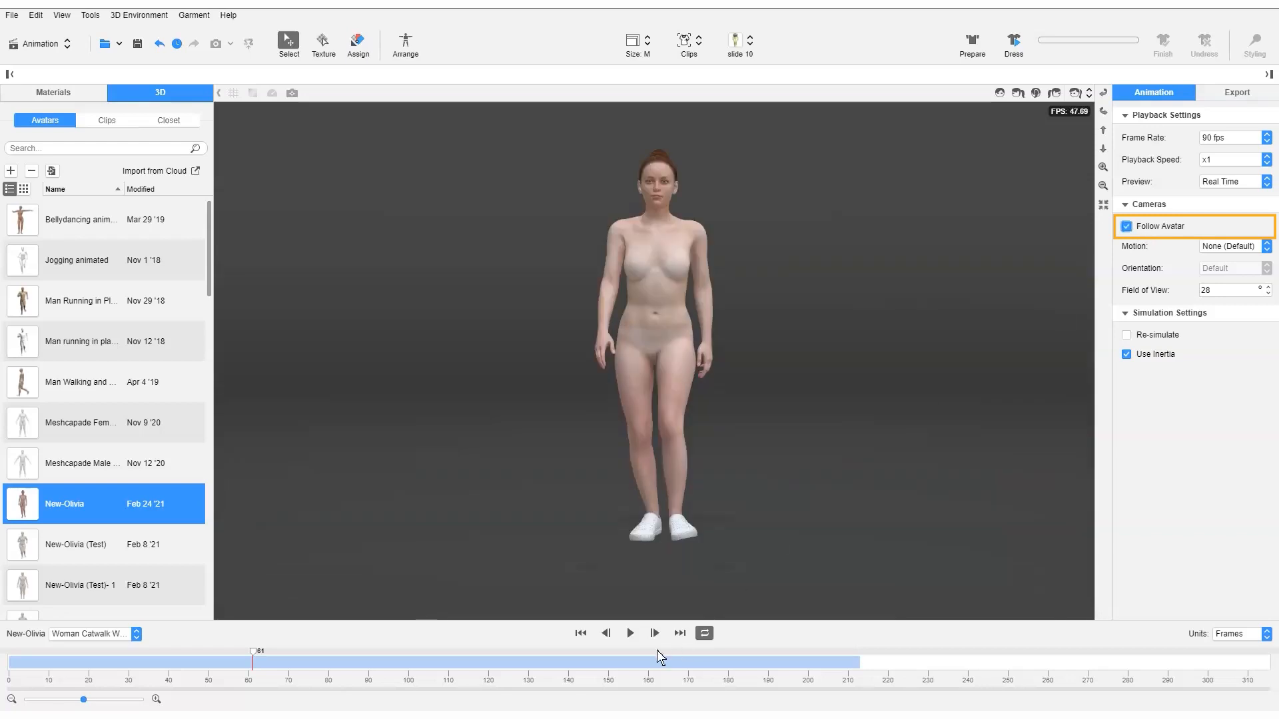
{"action": "left_click", "coordinate": [631, 633]}
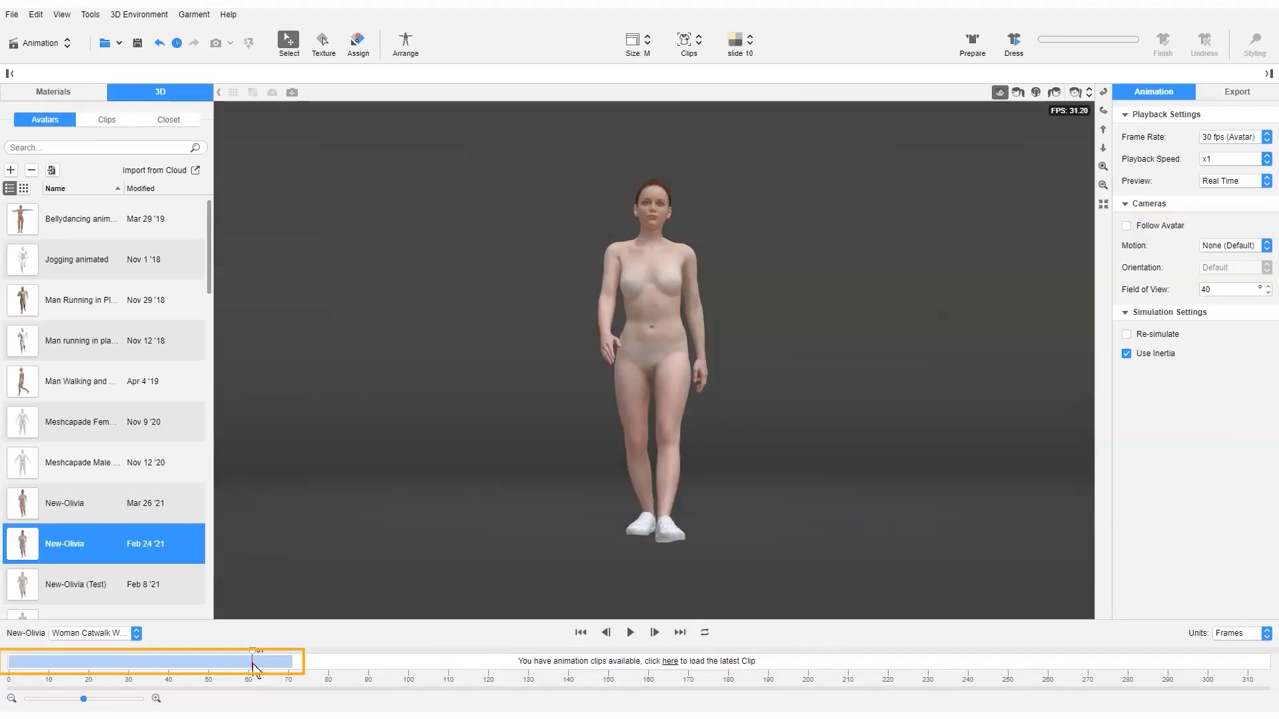
{"action": "left_click_drag", "start_coordinate": [255, 659], "coordinate": [8, 666]}
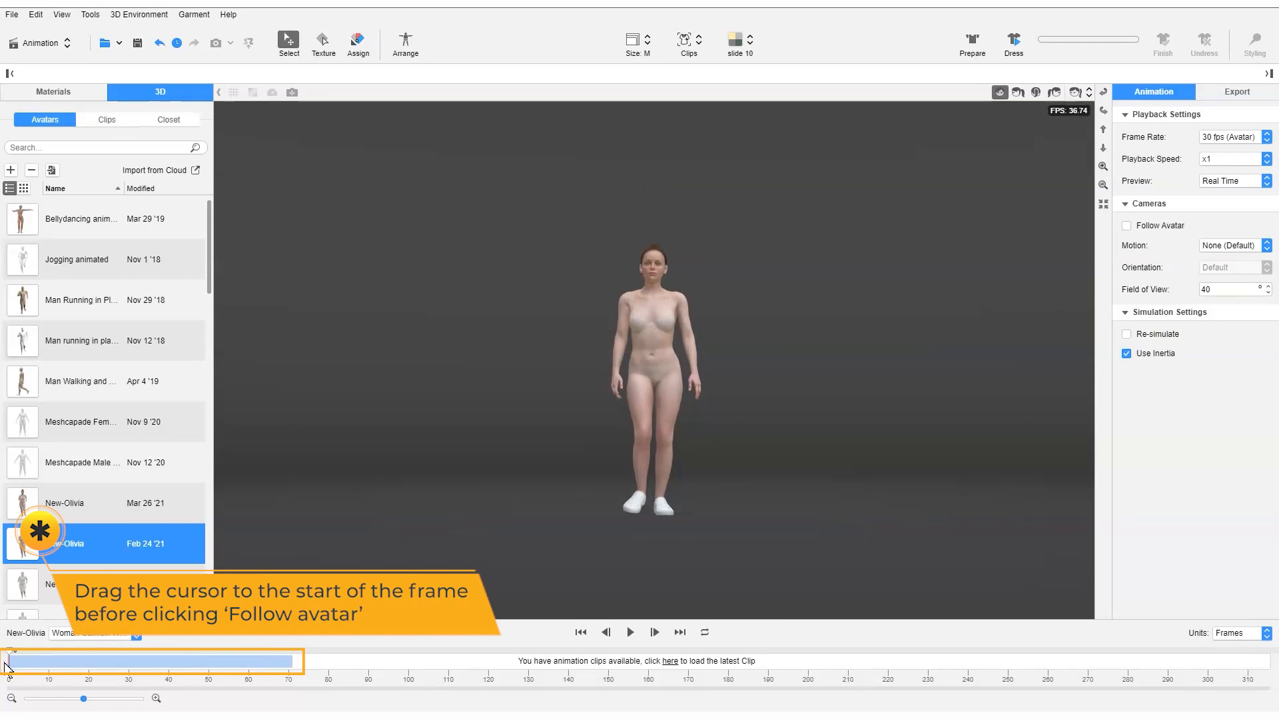
{"action": "left_click", "coordinate": [1175, 228]}
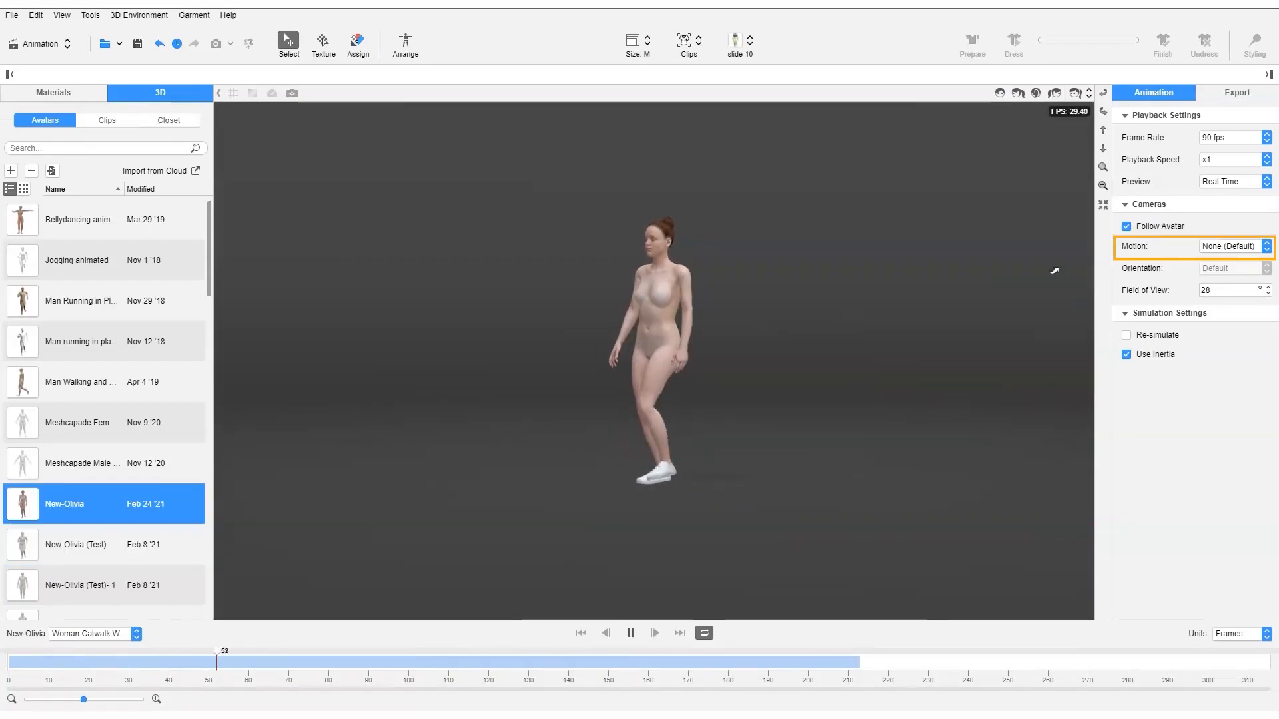
Step: Try the Top to Bottom camera motion during playback, followed by the Half Circle motion
{"action": "left_click", "coordinate": [1268, 246]}
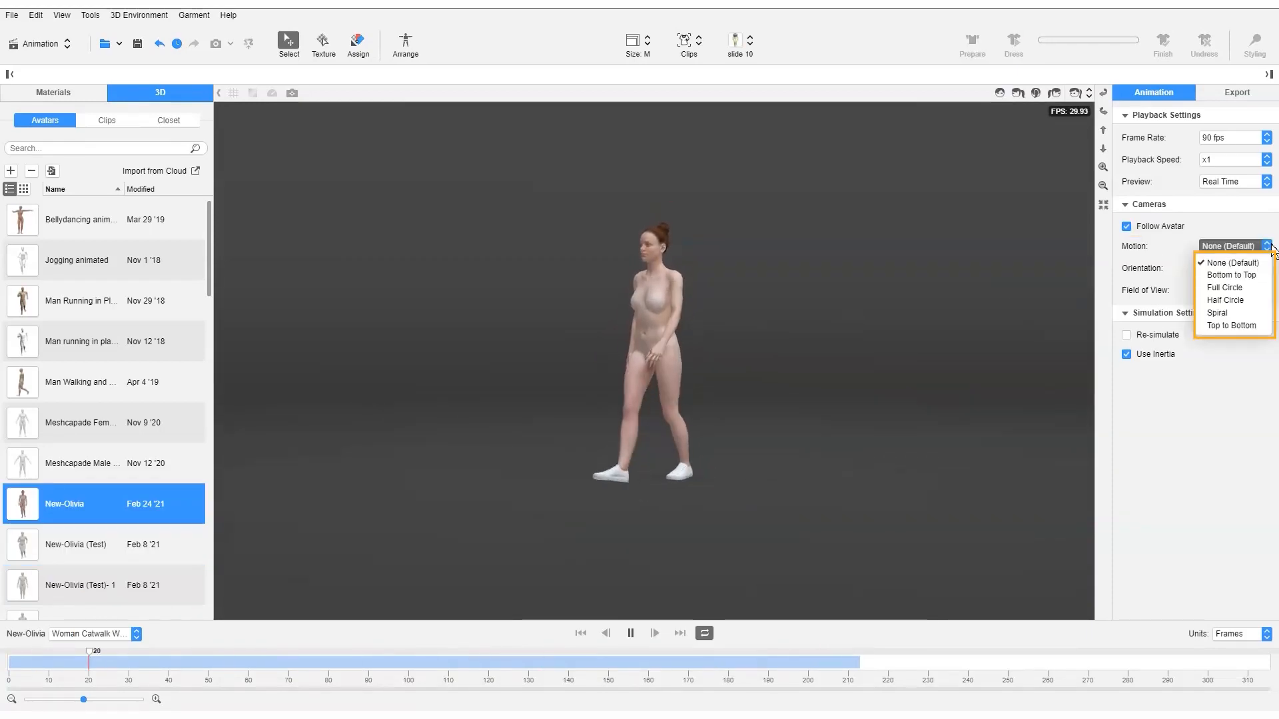
{"action": "left_click", "coordinate": [1231, 326]}
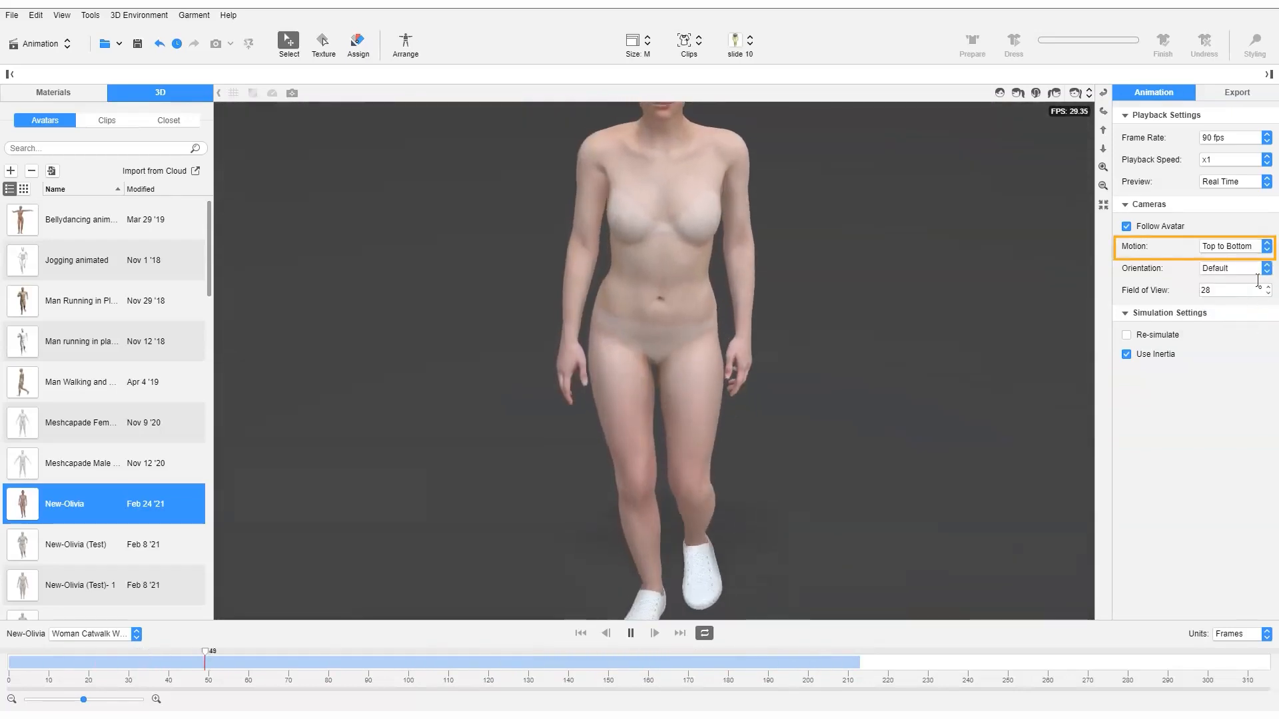
{"action": "left_click", "coordinate": [1267, 246]}
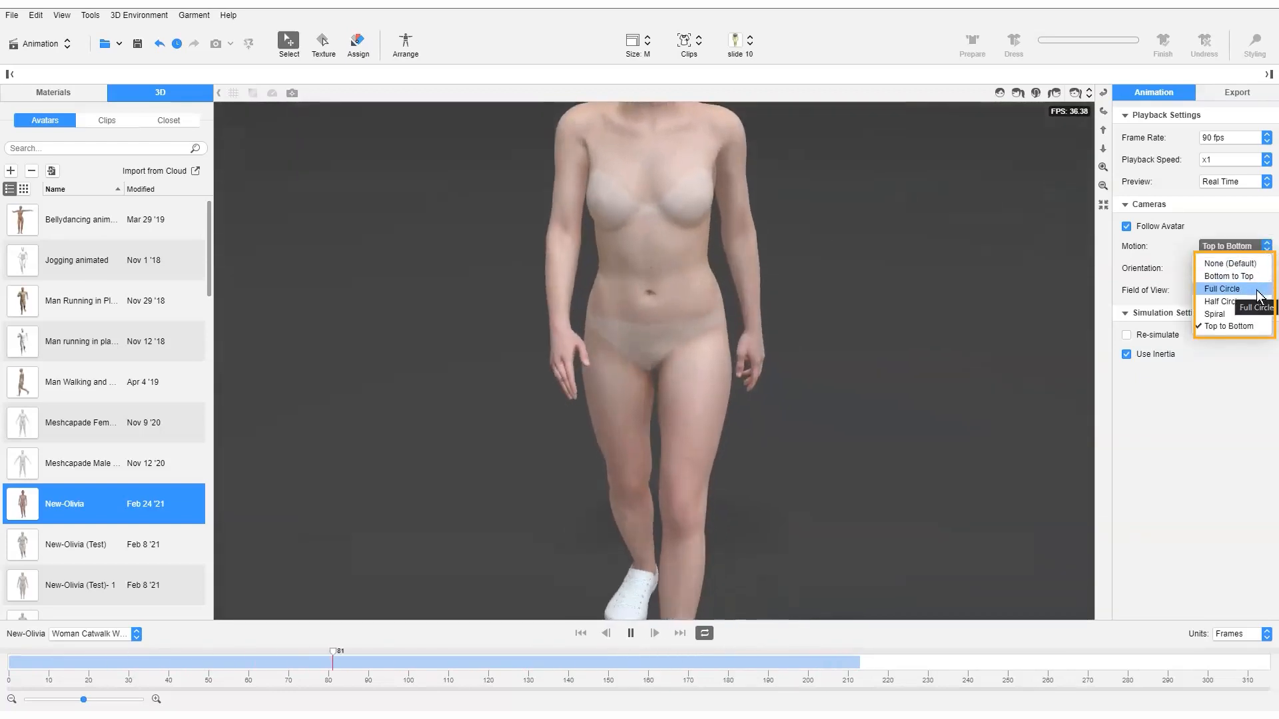
{"action": "left_click", "coordinate": [1257, 301]}
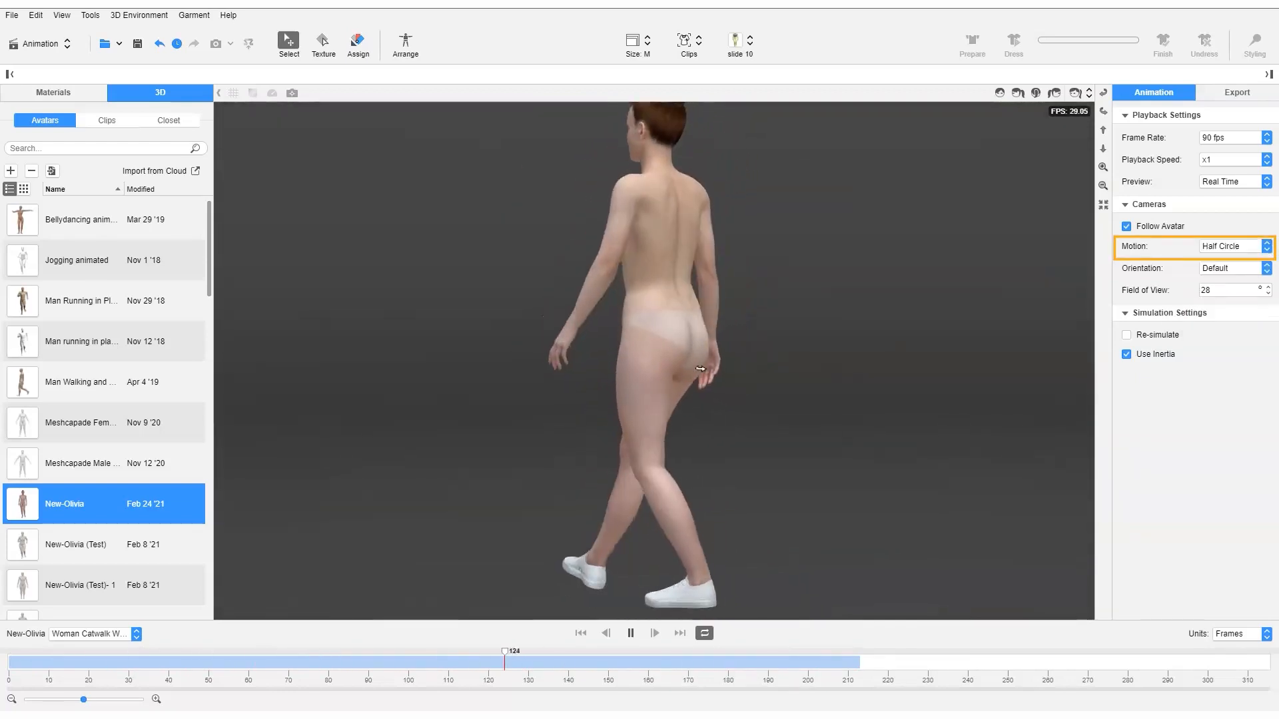
Step: Try a camera orientation of 45° and one of 180° with the Half Circle motion
{"action": "left_click", "coordinate": [1264, 268]}
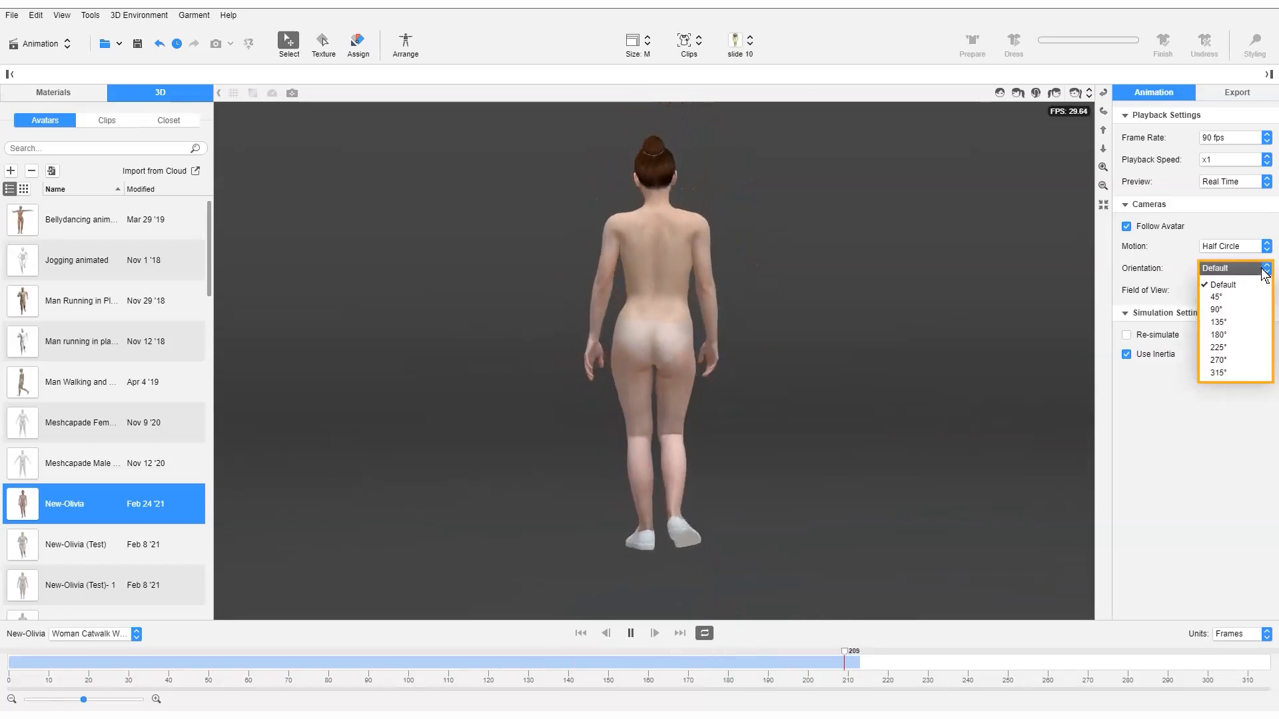
{"action": "left_click", "coordinate": [1219, 297]}
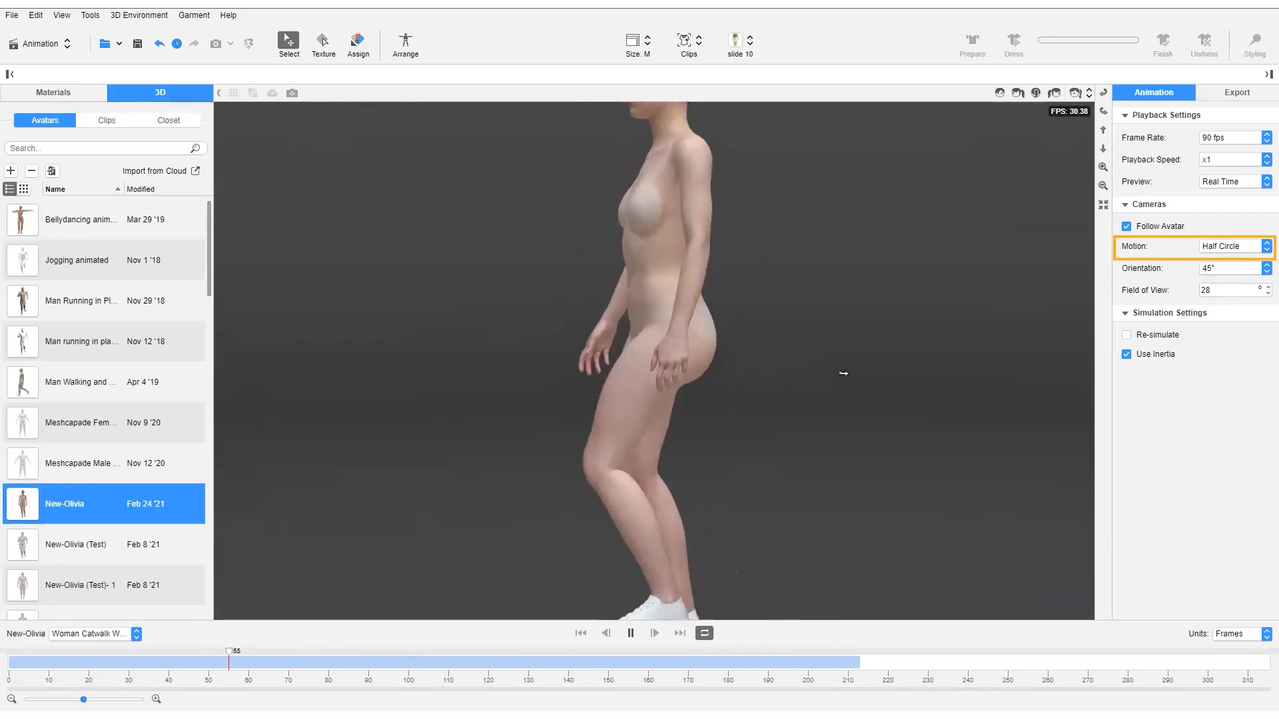
{"action": "left_click", "coordinate": [1253, 268]}
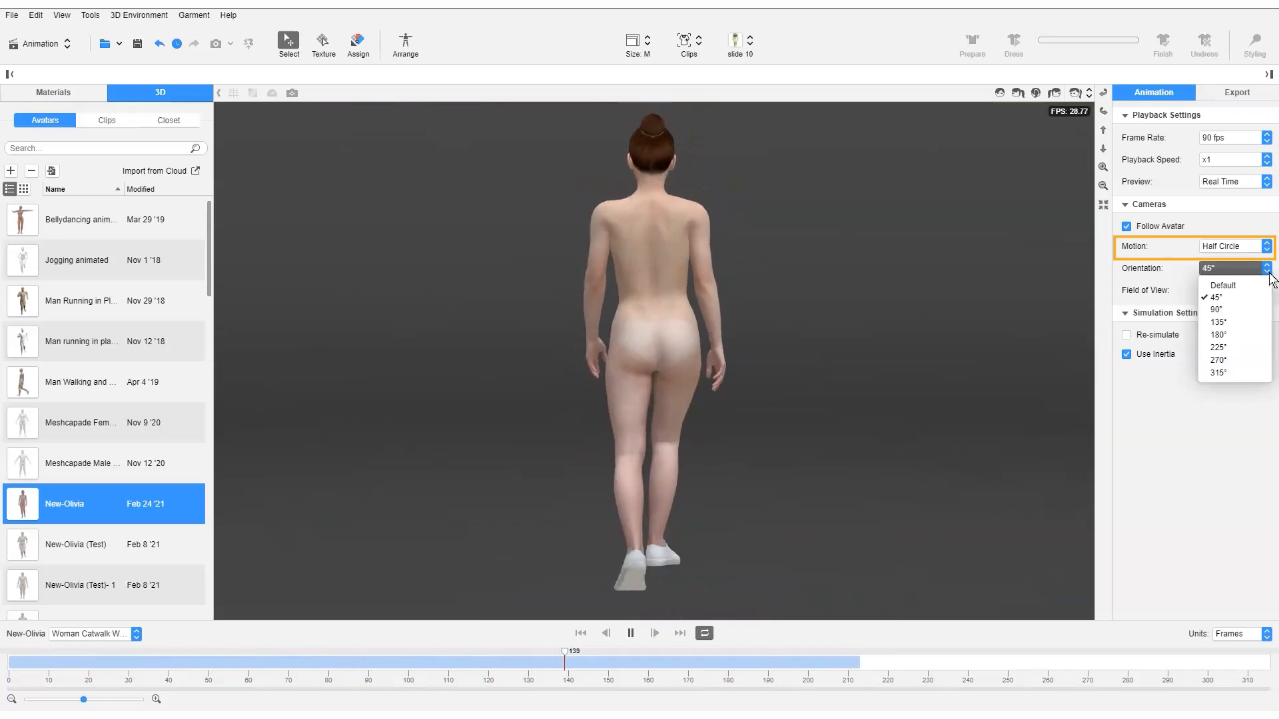
{"action": "left_click", "coordinate": [1256, 335]}
Step: Set the camera motion to Top to Bottom and the orientation to Default
{"action": "left_click", "coordinate": [1252, 246]}
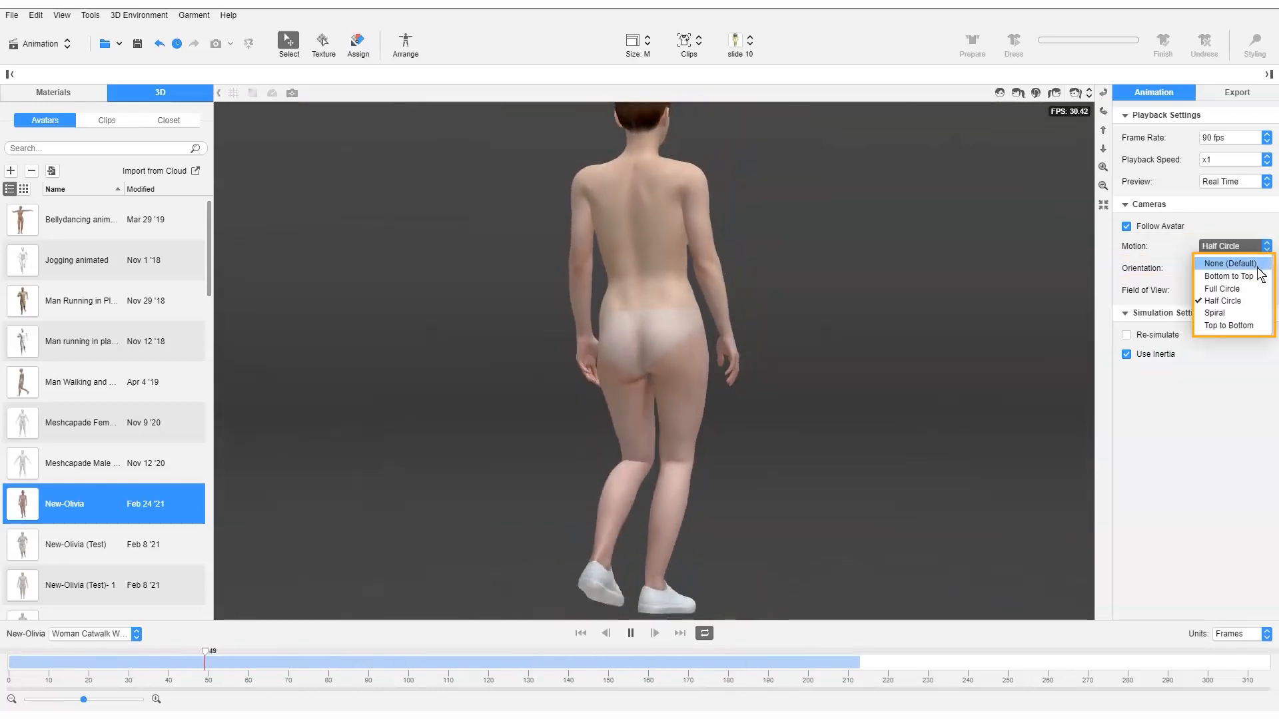
{"action": "left_click", "coordinate": [1230, 325]}
{"action": "left_click", "coordinate": [1267, 268]}
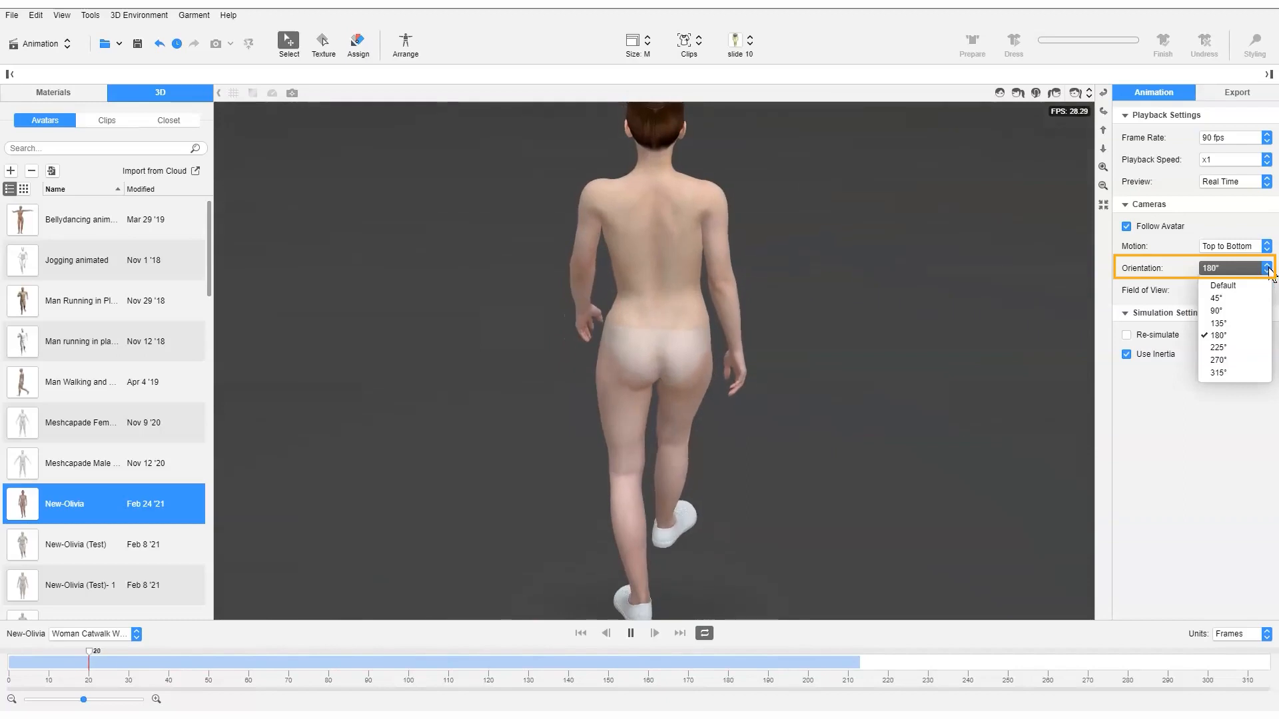
{"action": "left_click", "coordinate": [1223, 285]}
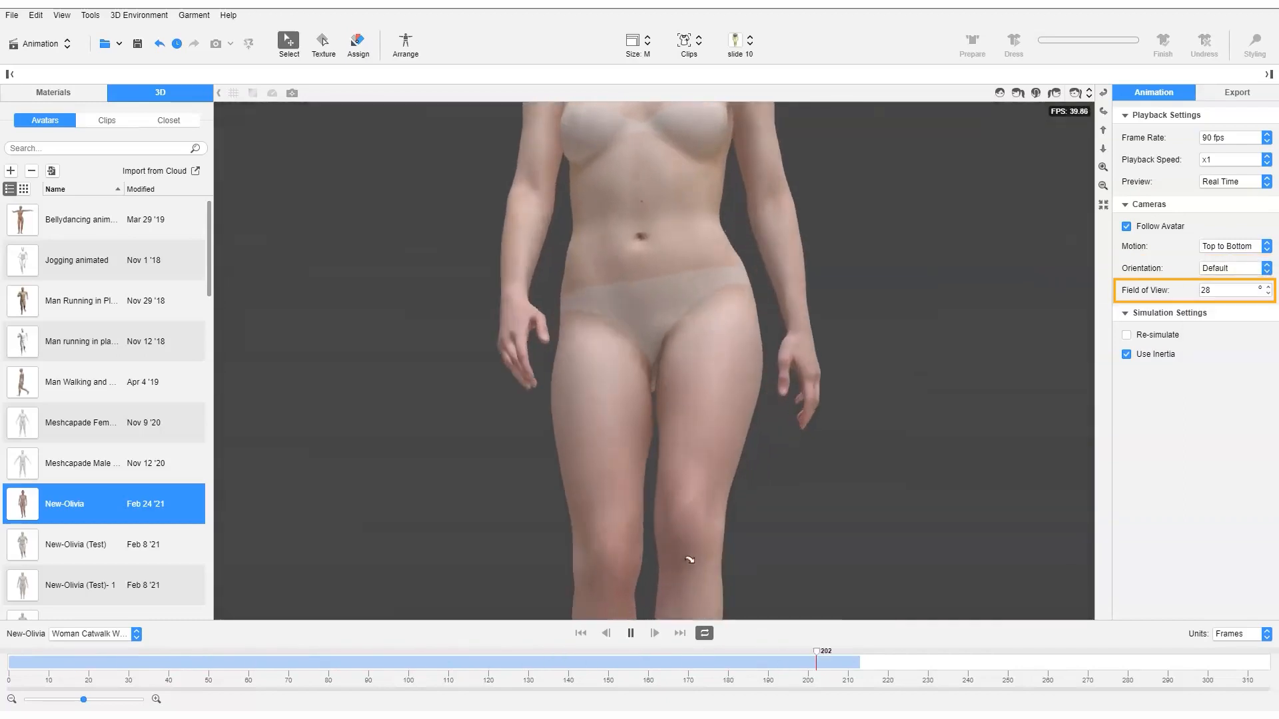
Step: Pause the playback and set the camera's field of view to 8°
{"action": "left_click", "coordinate": [632, 636]}
{"action": "scroll", "coordinate": [685, 444], "scroll_direction": "down", "scroll_amount": 3}
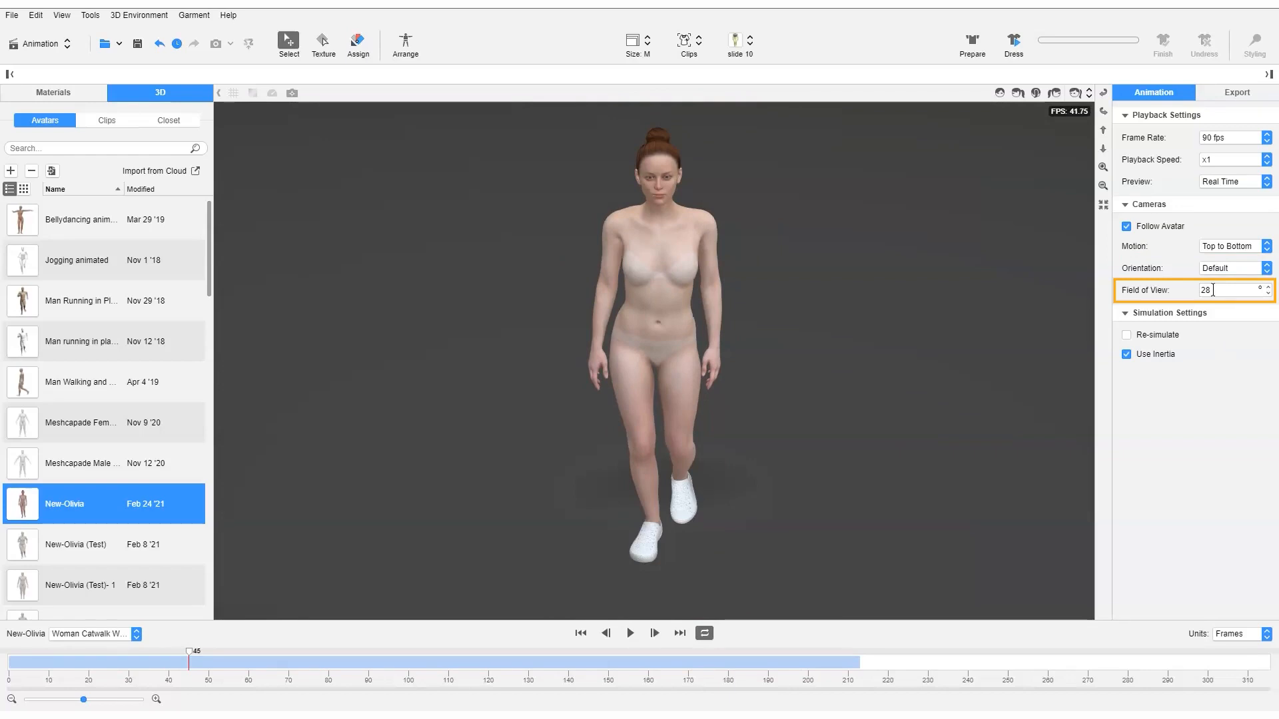
{"action": "left_click_drag", "start_coordinate": [1213, 290], "coordinate": [1187, 299]}
{"action": "type", "text": "8"}
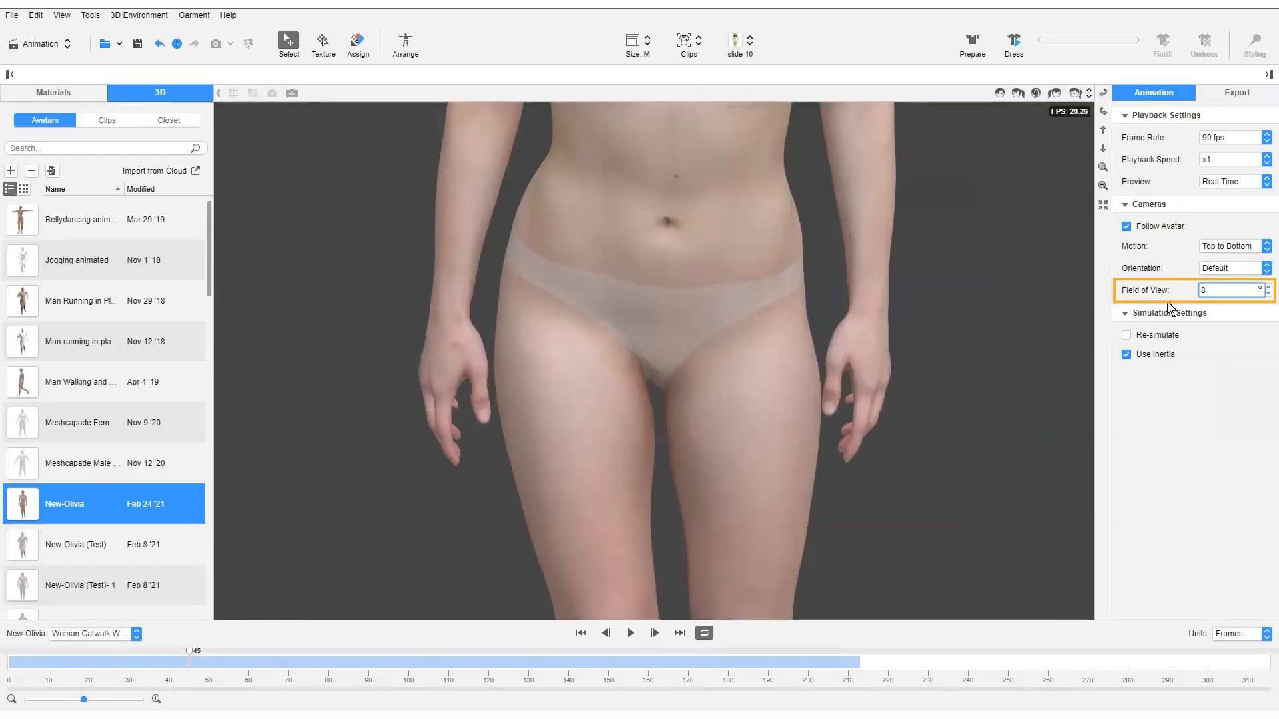
Step: Set the camera's field of view to 80° during playback and pause the animation
{"action": "left_click", "coordinate": [631, 633]}
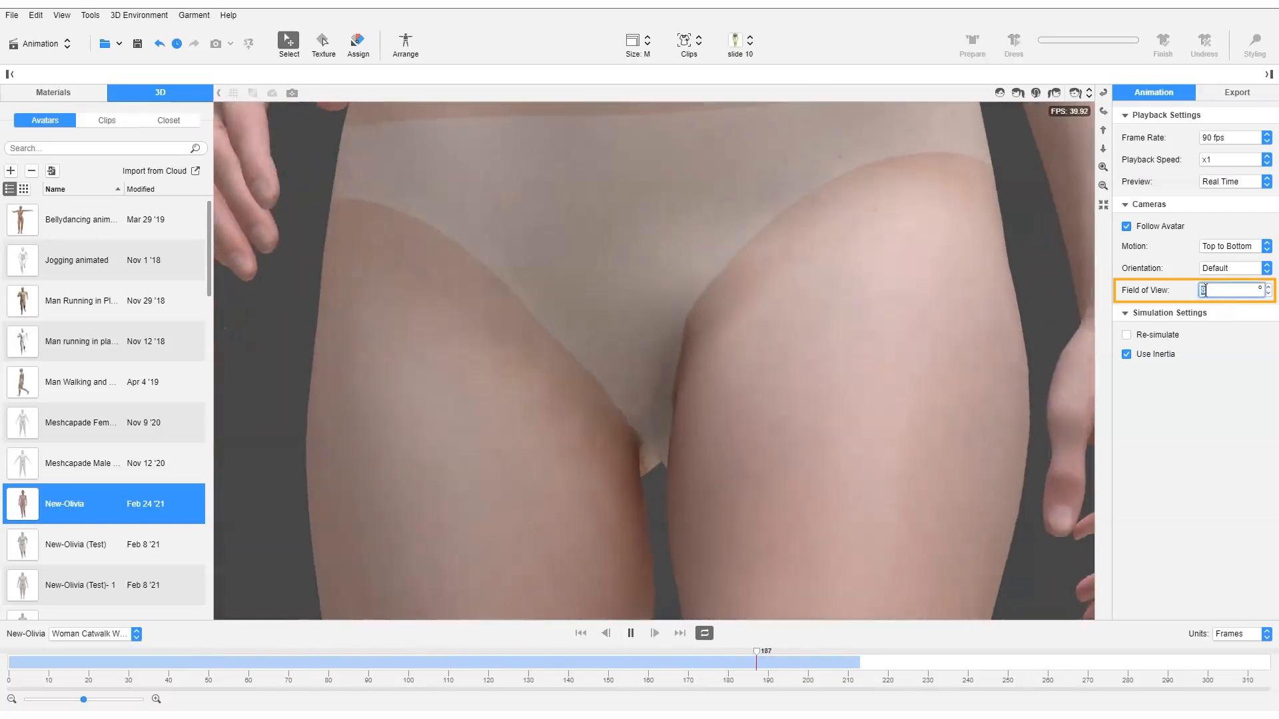
{"action": "left_click_drag", "start_coordinate": [1209, 291], "coordinate": [1188, 297]}
{"action": "type", "text": "8"}
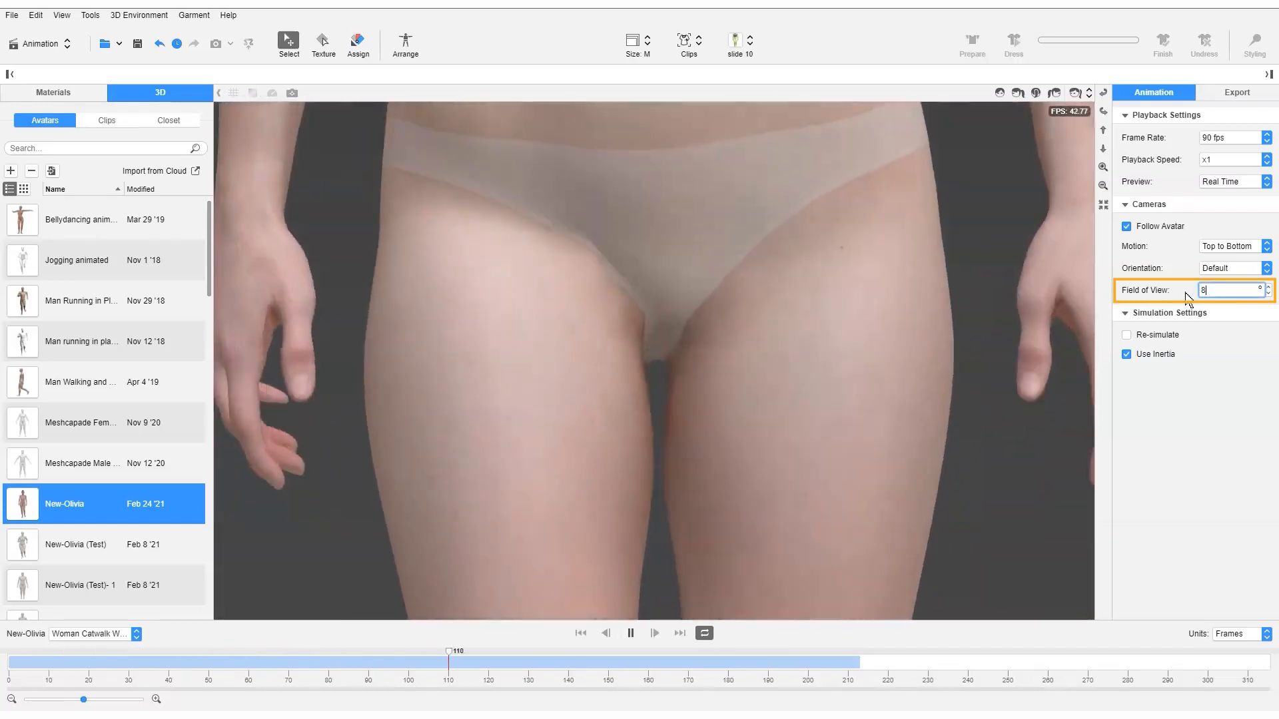
{"action": "key", "text": "Return"}
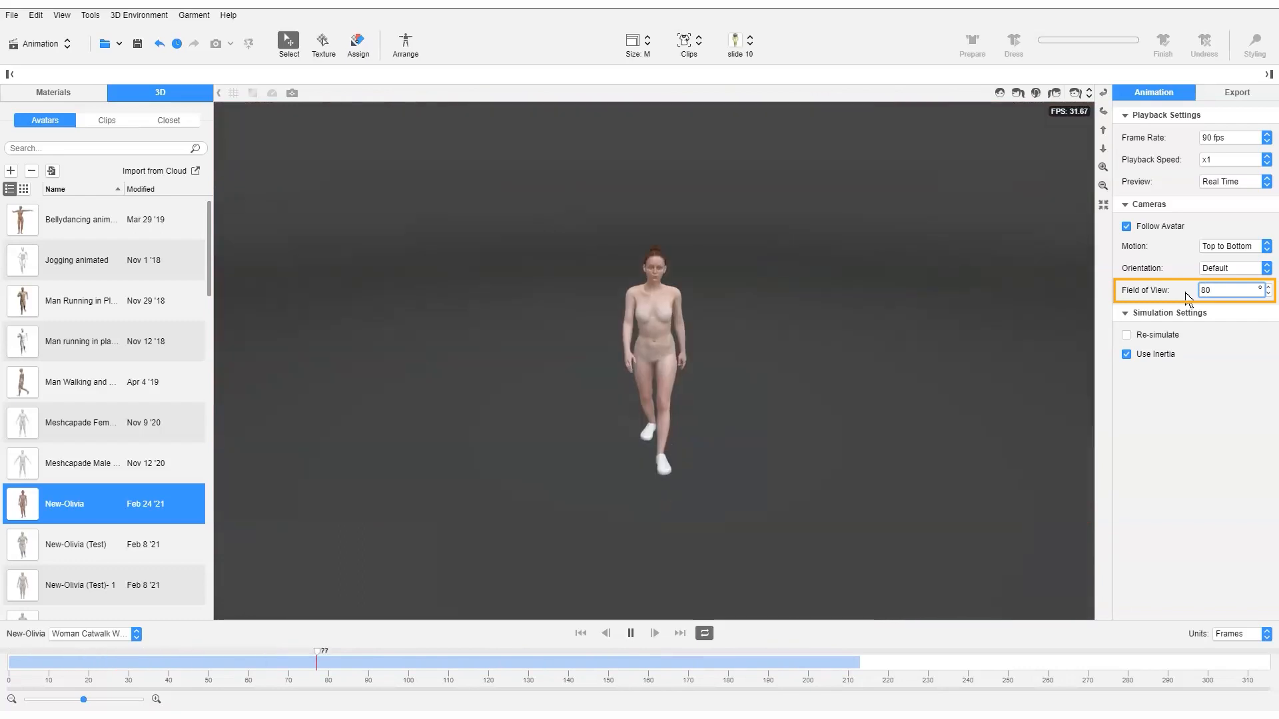
{"action": "left_click", "coordinate": [633, 633]}
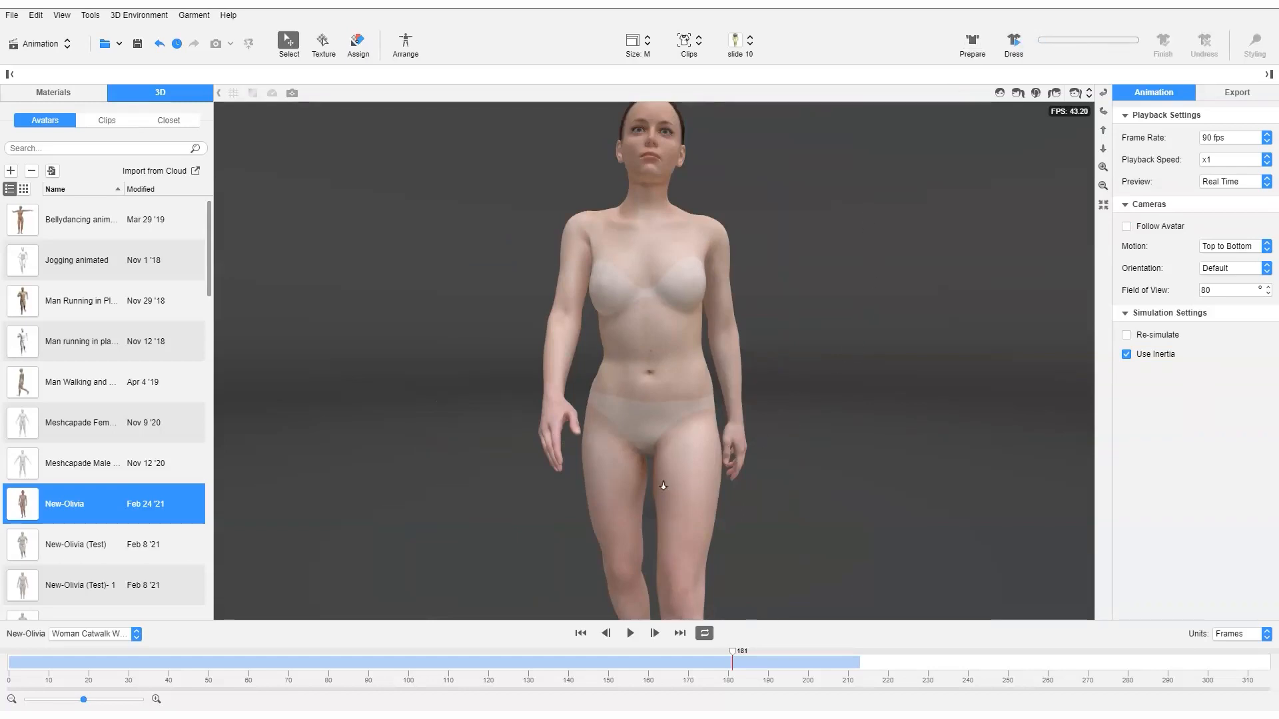
Step: Prepare the garment, dress the avatar in it and check the fit from behind
{"action": "left_click", "coordinate": [971, 44]}
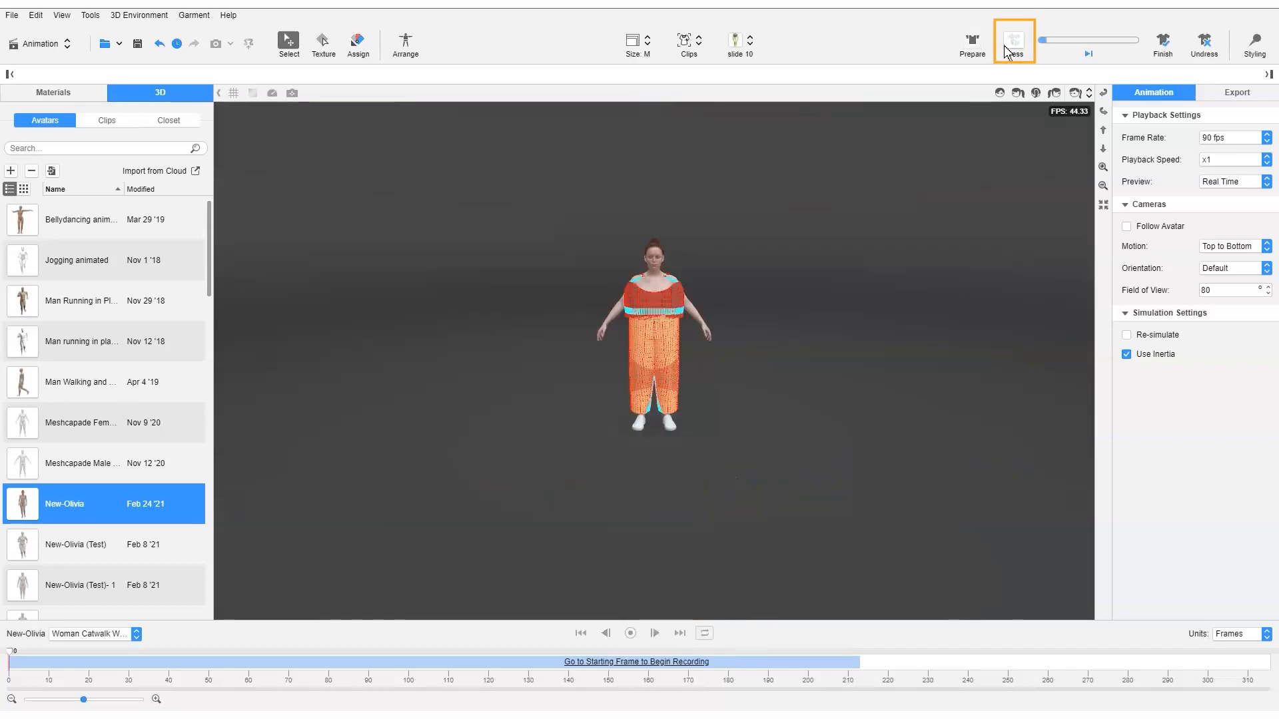
{"action": "left_click", "coordinate": [1010, 51]}
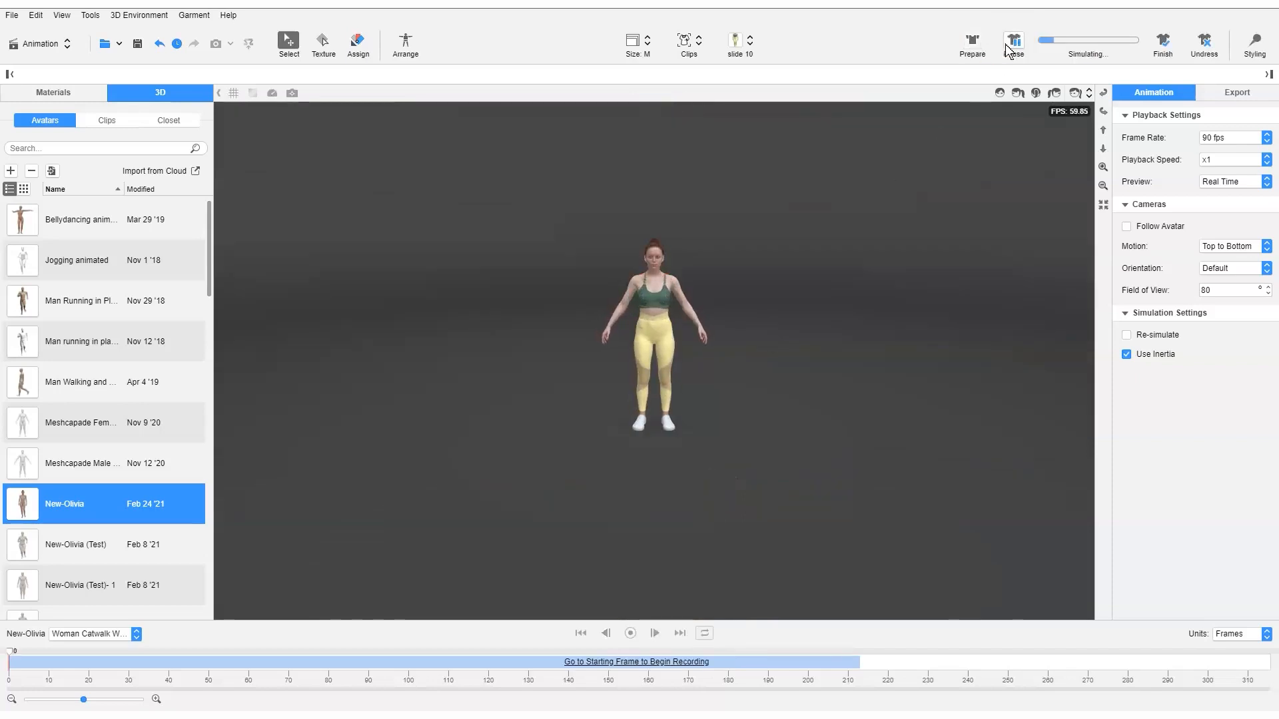
{"action": "scroll", "coordinate": [671, 237], "scroll_direction": "up", "scroll_amount": 4}
{"action": "right_click_drag", "start_coordinate": [719, 477], "coordinate": [977, 458]}
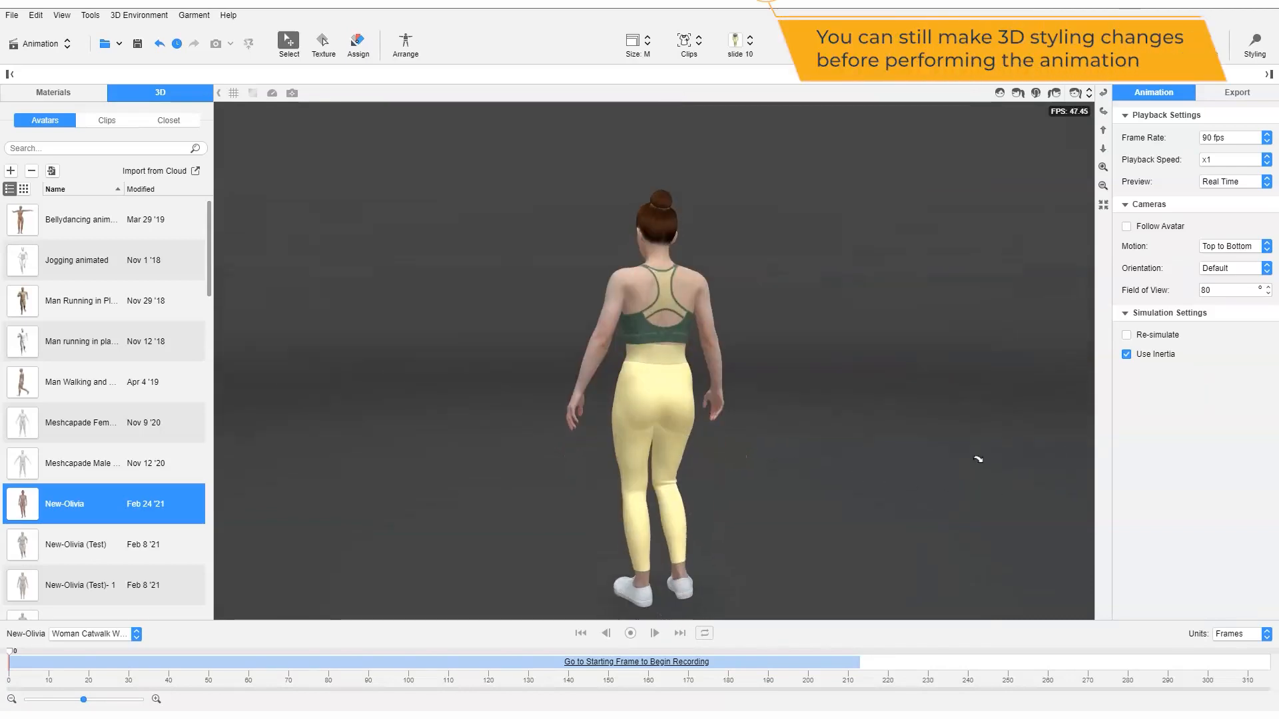
Step: Examine the 3D styling settings for the leggings, including the grid details of the waistband piece BLT [173]
{"action": "left_click", "coordinate": [1256, 48]}
{"action": "left_click", "coordinate": [640, 532]}
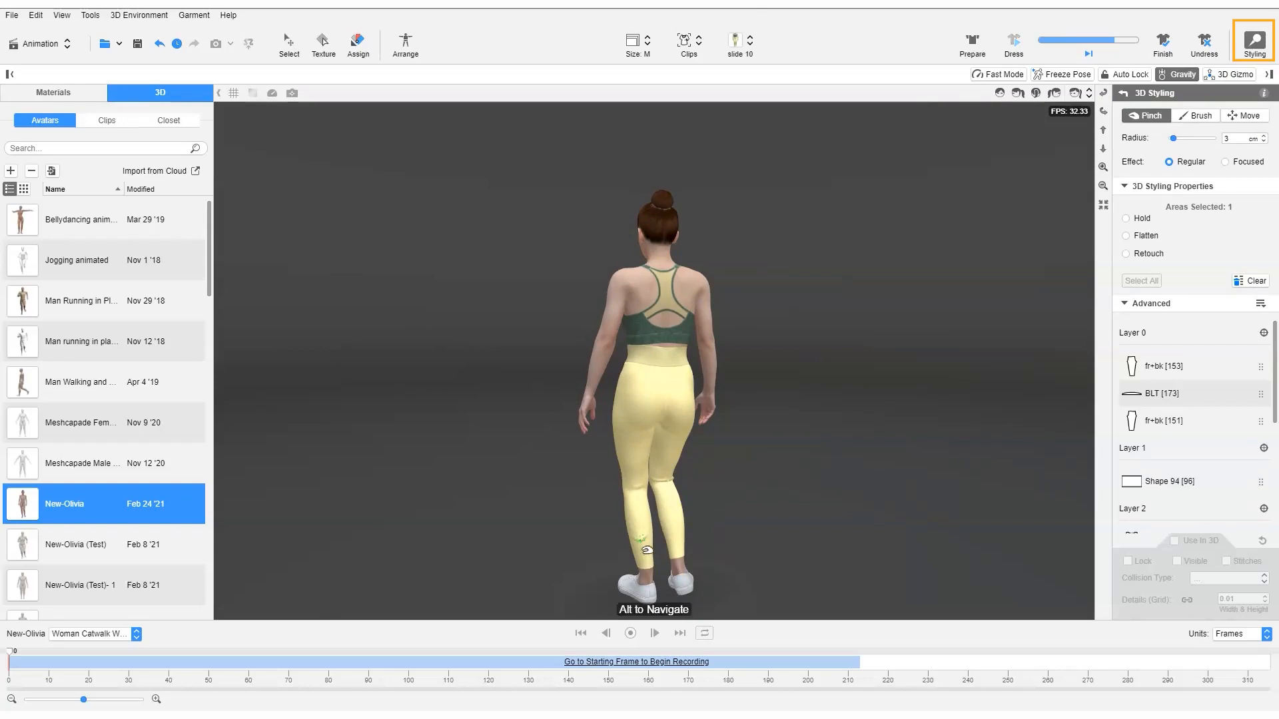
{"action": "key", "text": "Escape"}
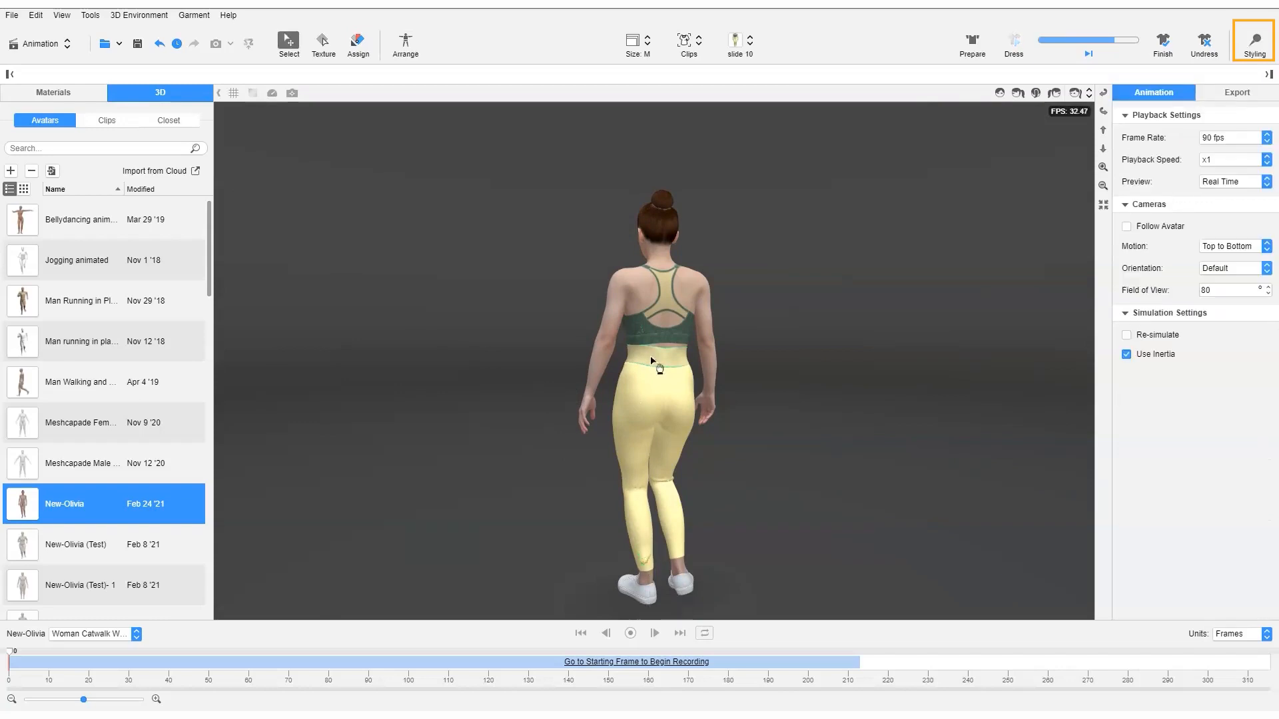
{"action": "left_click", "coordinate": [1244, 52]}
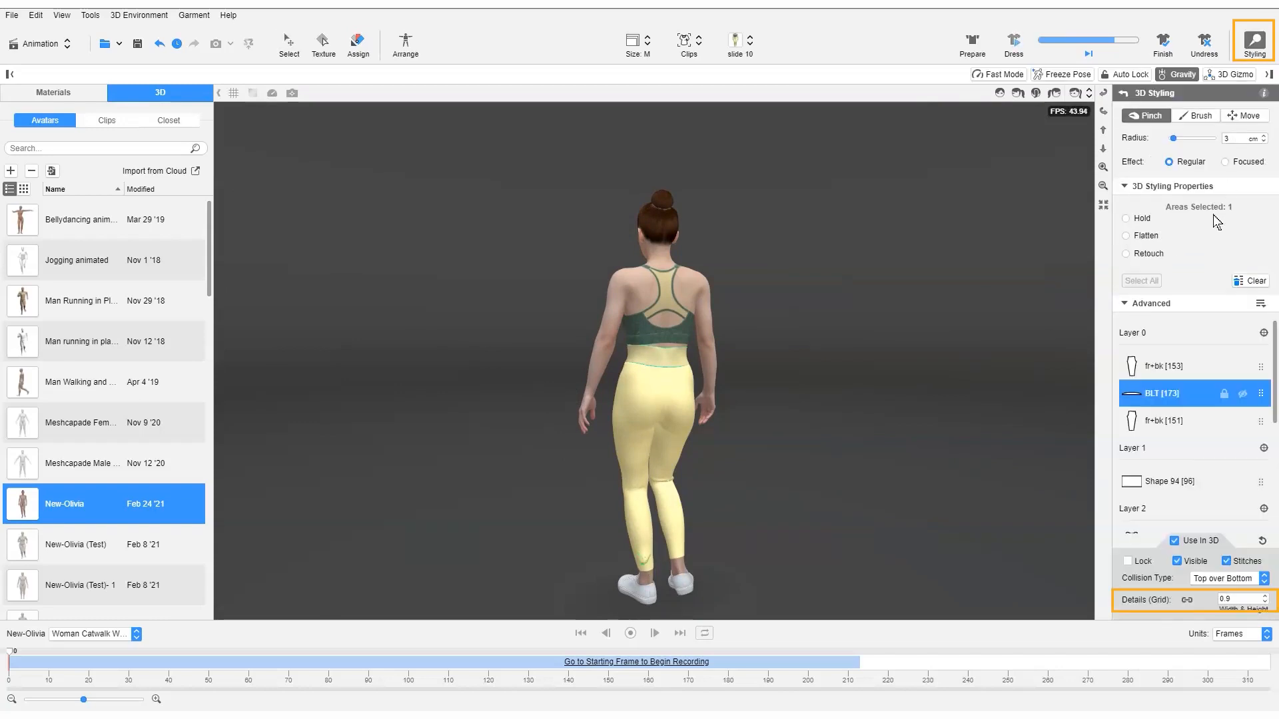
{"action": "scroll", "coordinate": [1180, 546], "scroll_direction": "down", "scroll_amount": 2}
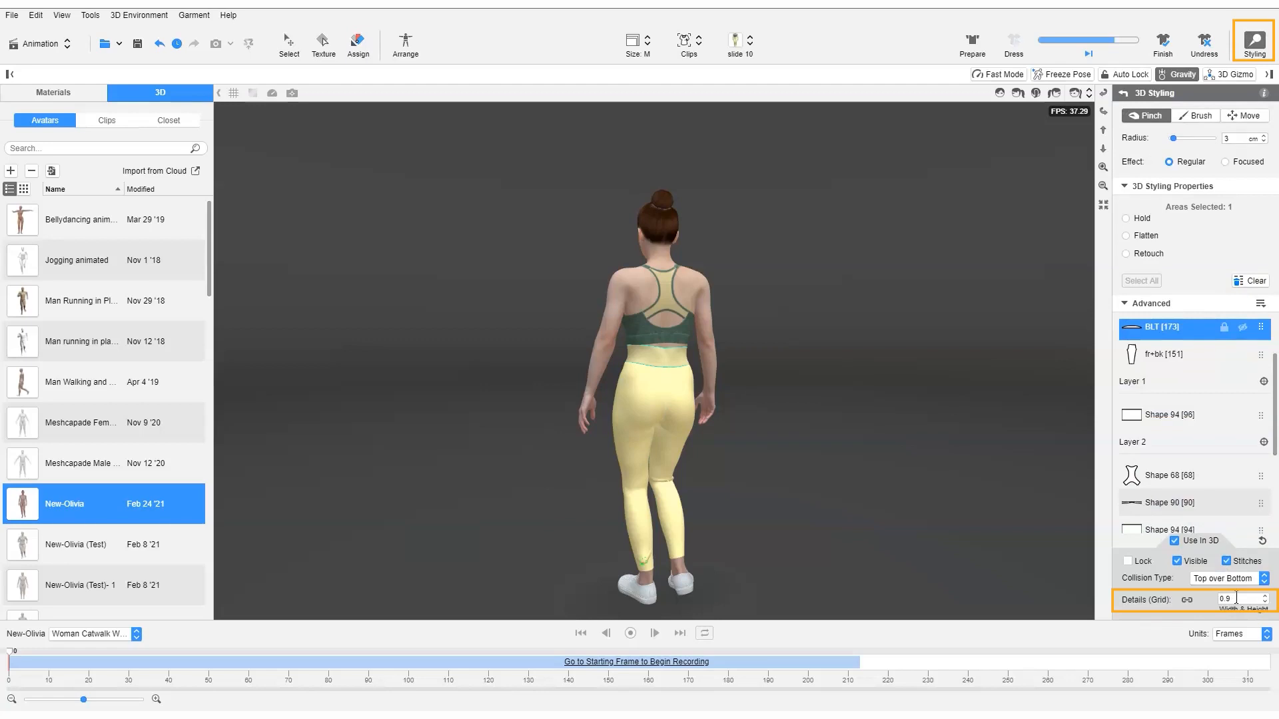
{"action": "key", "text": "Escape"}
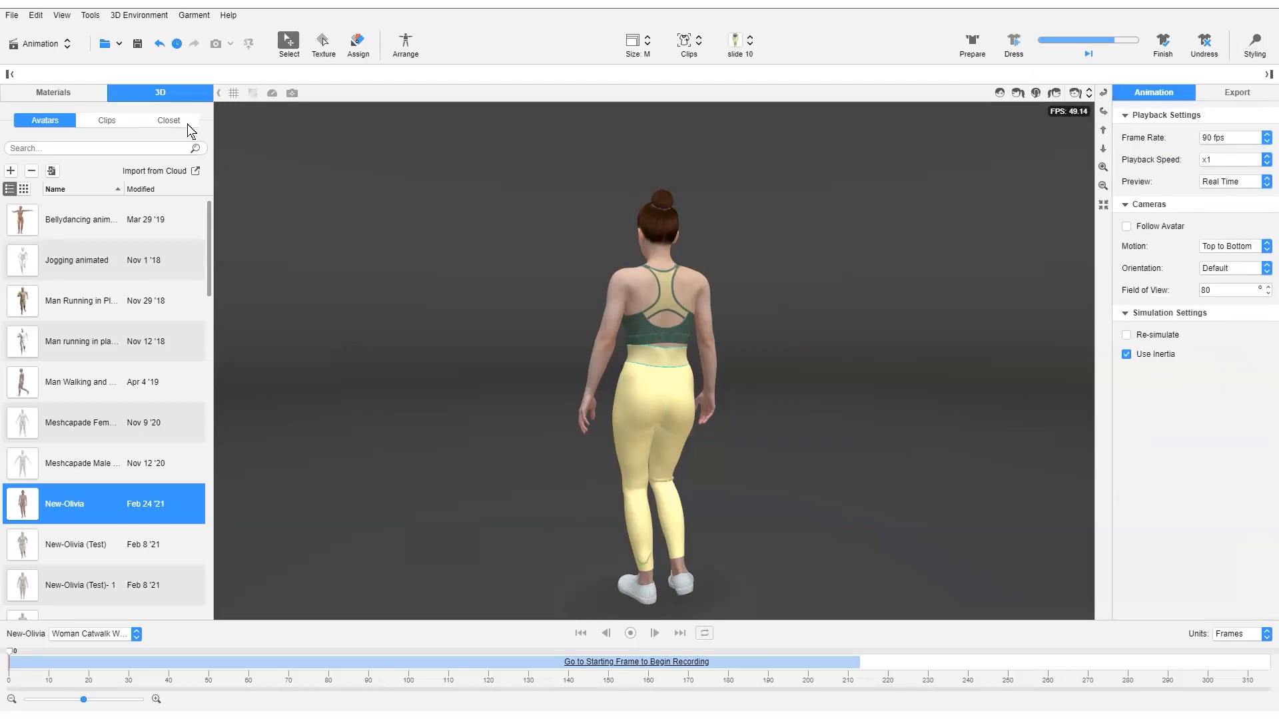
Step: Examine the shoes in the closet and the options available for the avatar's current shoes from the front
{"action": "left_click", "coordinate": [170, 121]}
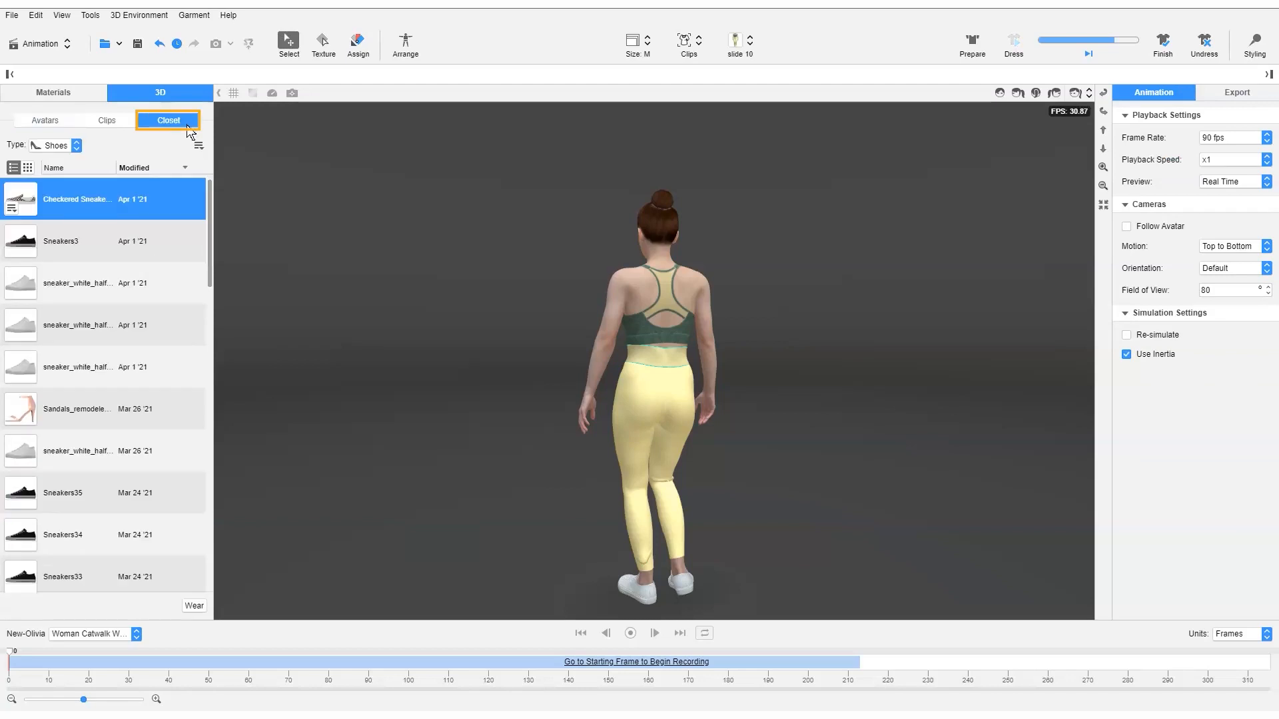
{"action": "left_click", "coordinate": [1104, 207]}
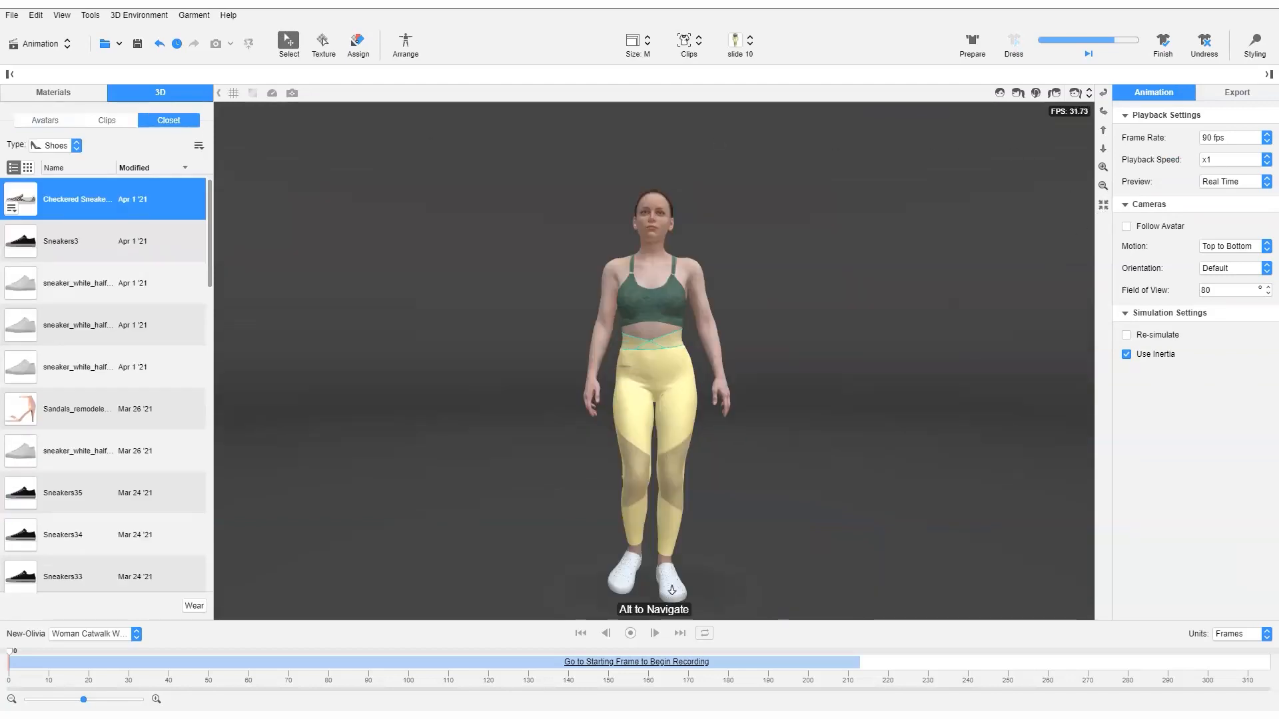
{"action": "right_click", "coordinate": [673, 590]}
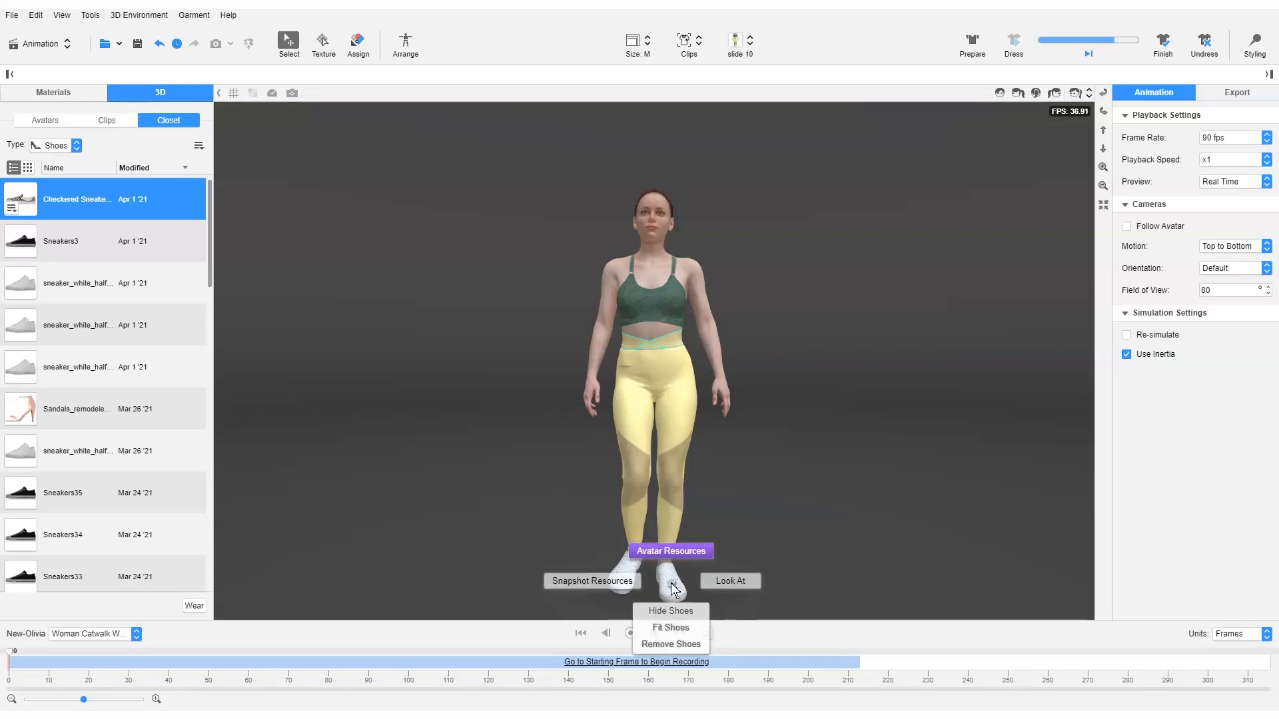
{"action": "left_click", "coordinate": [776, 537]}
Step: Finish the garment simulation and start recording a new animation clip from the starting frame
{"action": "left_click", "coordinate": [1162, 41]}
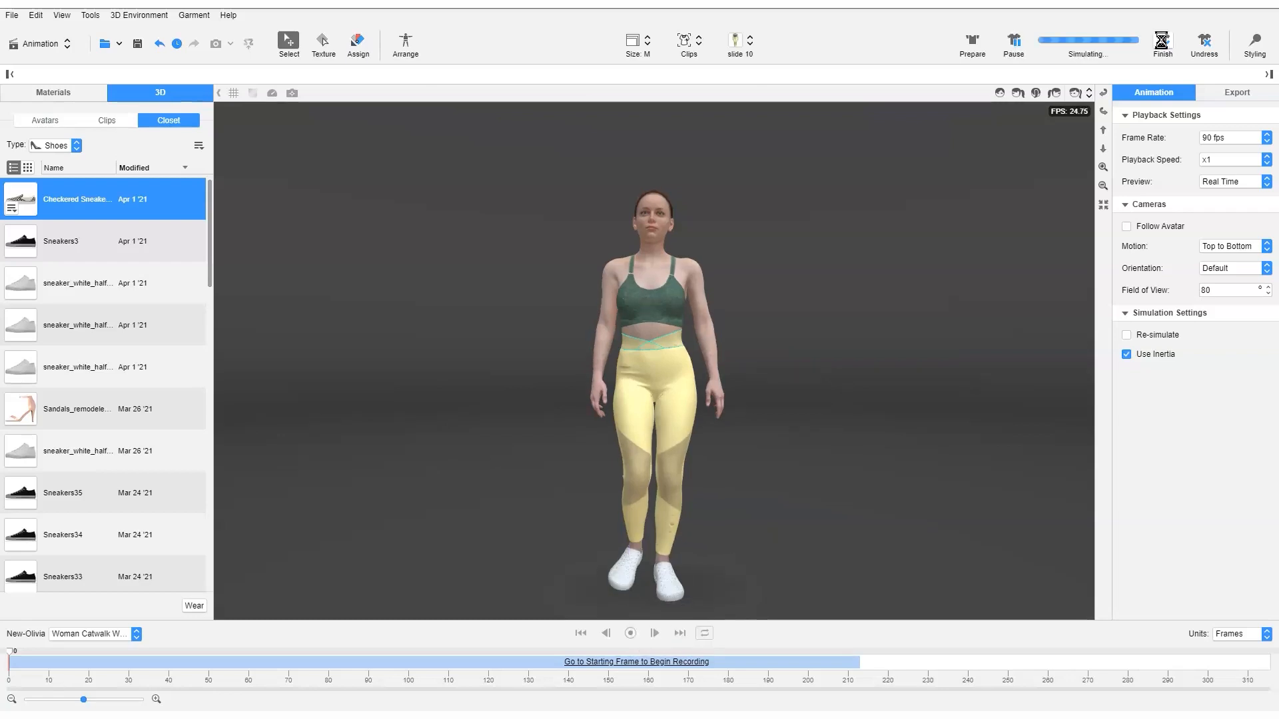
{"action": "left_click", "coordinate": [109, 133]}
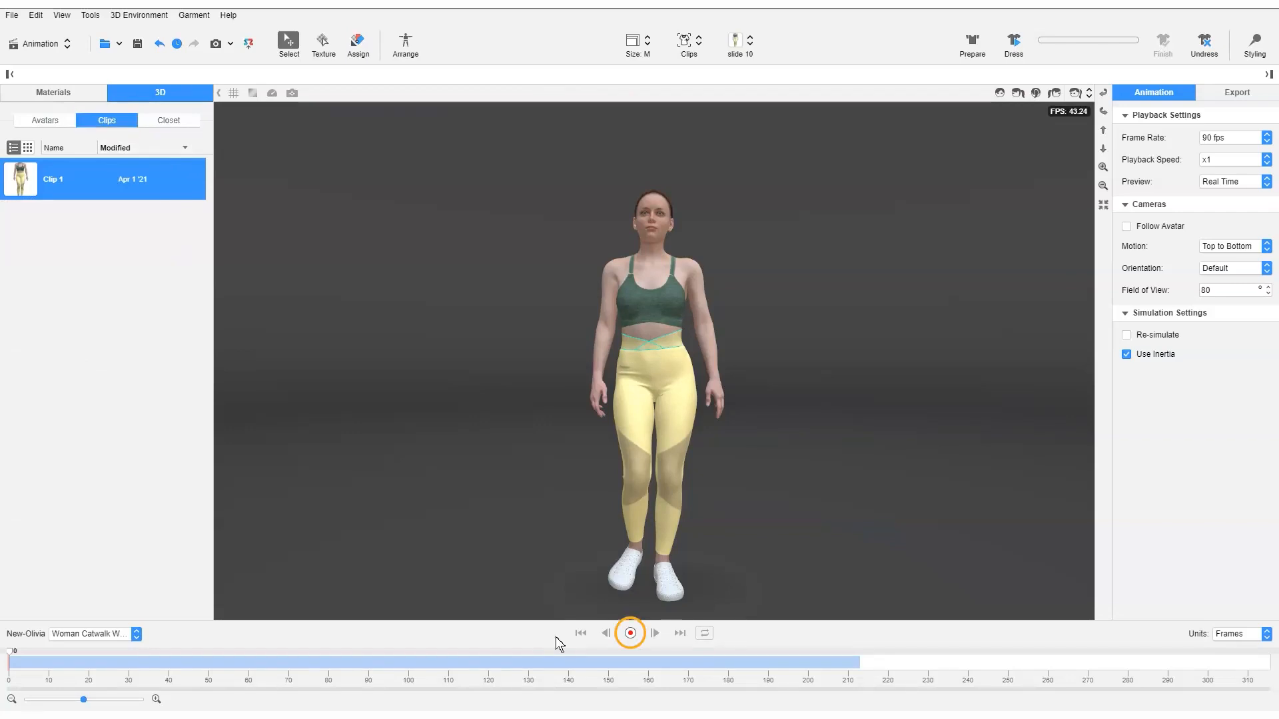
{"action": "left_click", "coordinate": [630, 633]}
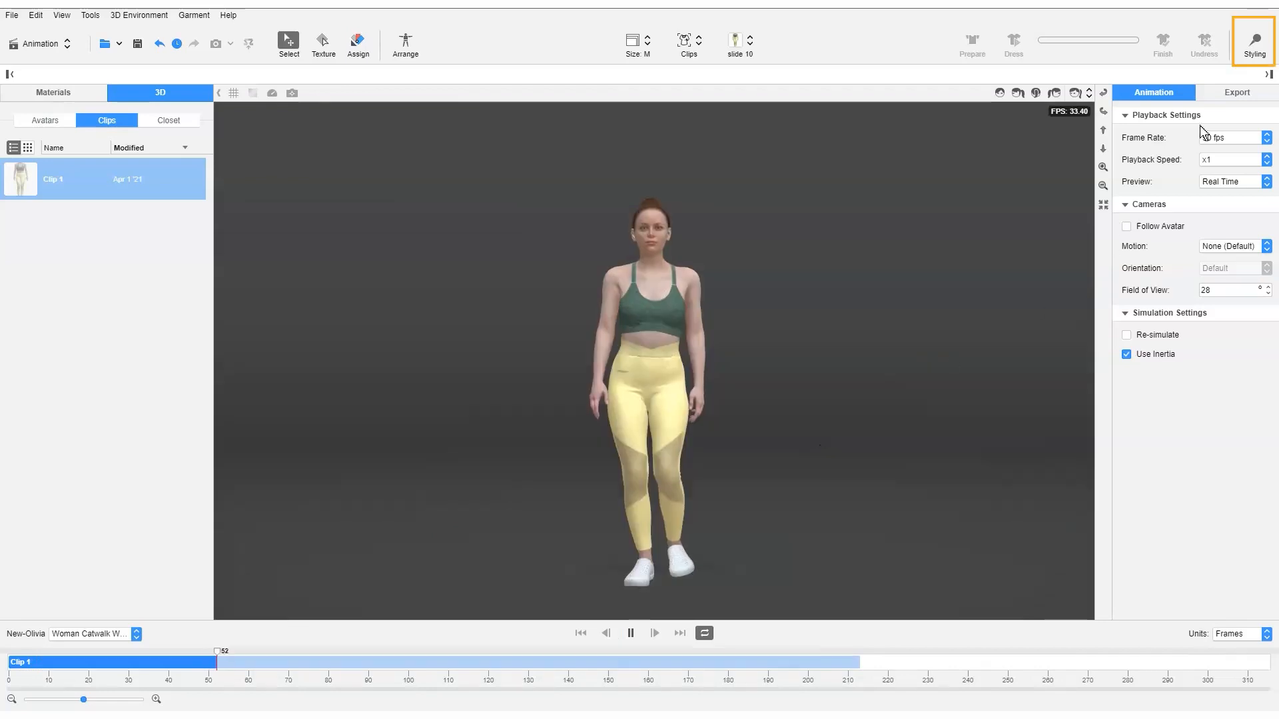
Step: Interrupt the recording to adjust the bra top's upper back strap with the 3D Styling Pinch tool and finish the simulation
{"action": "left_click", "coordinate": [1255, 45]}
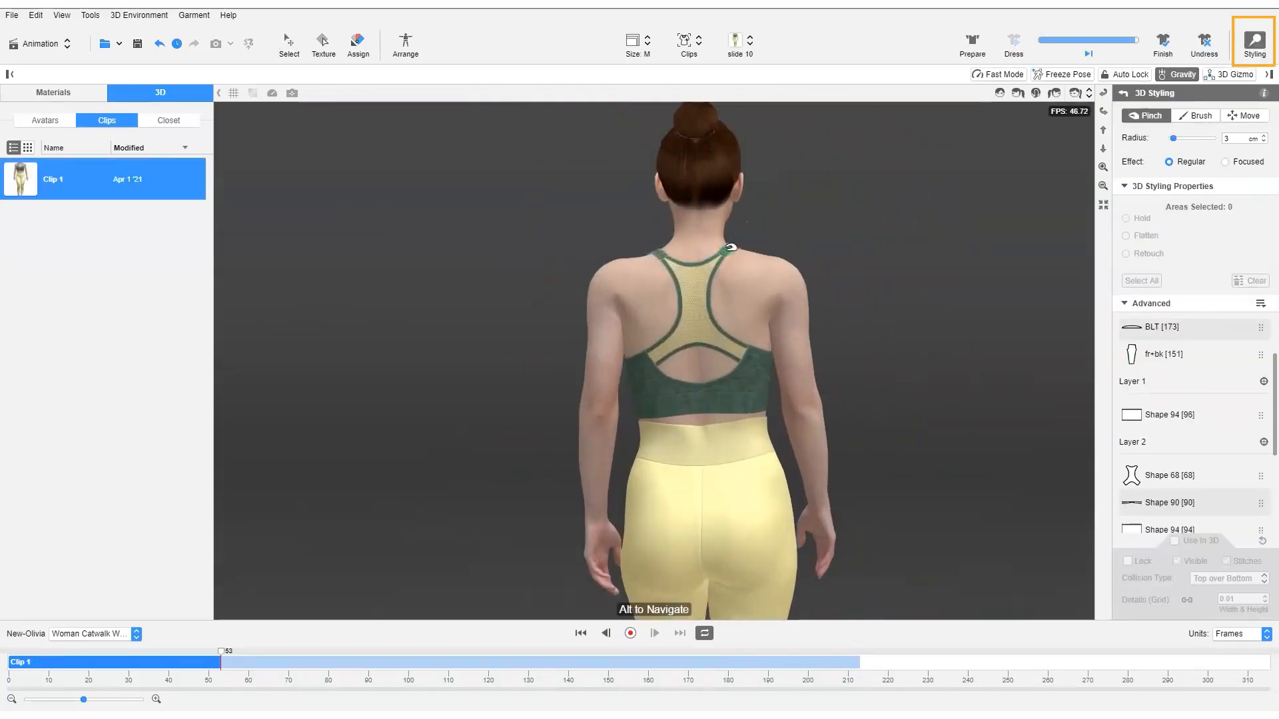
{"action": "left_click", "coordinate": [687, 263]}
{"action": "mouse_move", "coordinate": [693, 263]}
{"action": "left_mouse_down"}
{"action": "mouse_move", "coordinate": [734, 254]}
{"action": "mouse_move", "coordinate": [665, 246]}
{"action": "left_mouse_up"}
{"action": "right_click_drag", "start_coordinate": [1065, 360], "coordinate": [966, 294]}
{"action": "left_click", "coordinate": [1163, 45]}
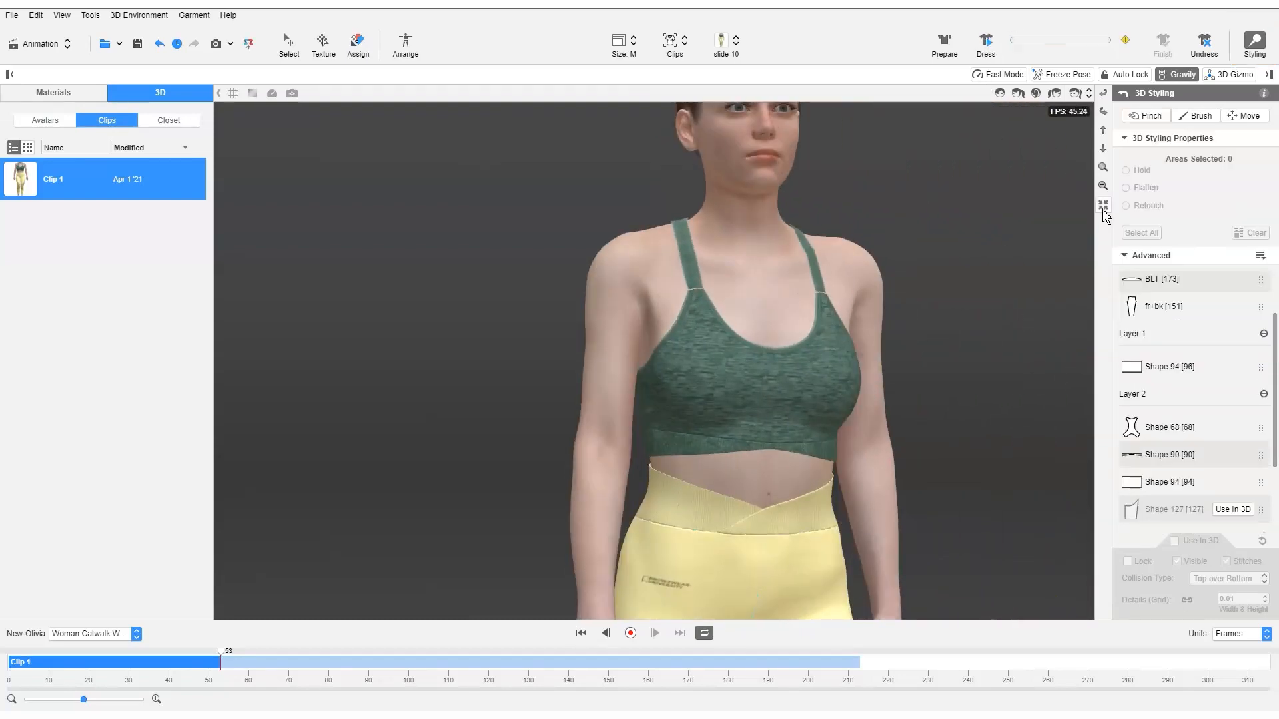
Step: Resume recording the clip up to frame 70 and play the recorded part back from frame 25 to frame 60
{"action": "left_click", "coordinate": [1103, 206]}
{"action": "left_click", "coordinate": [630, 633]}
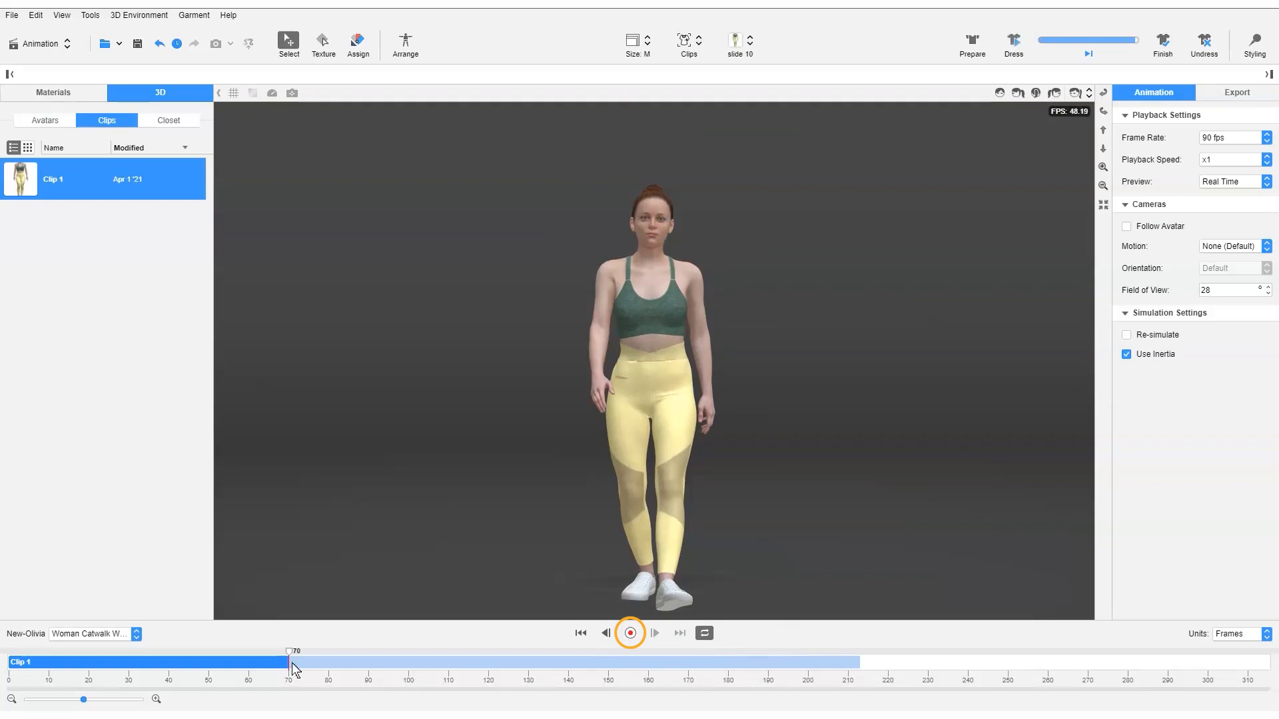
{"action": "left_click_drag", "start_coordinate": [289, 653], "coordinate": [70, 666]}
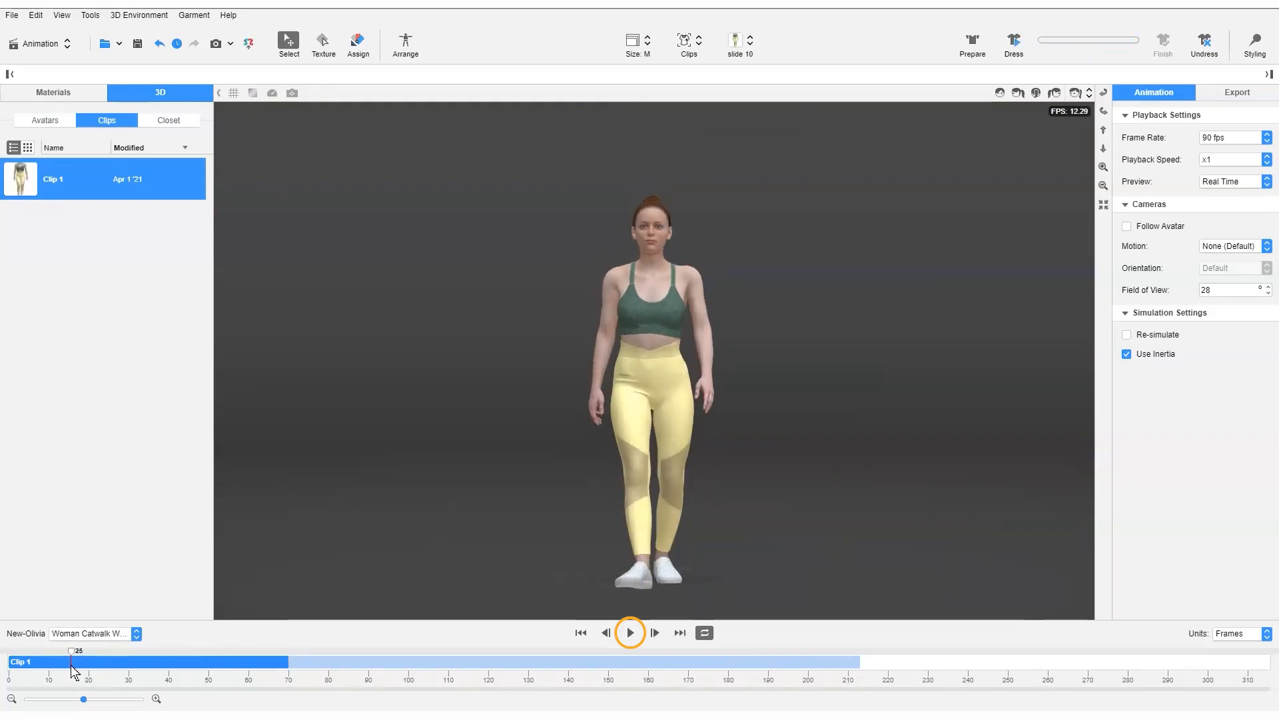
{"action": "left_click", "coordinate": [631, 633]}
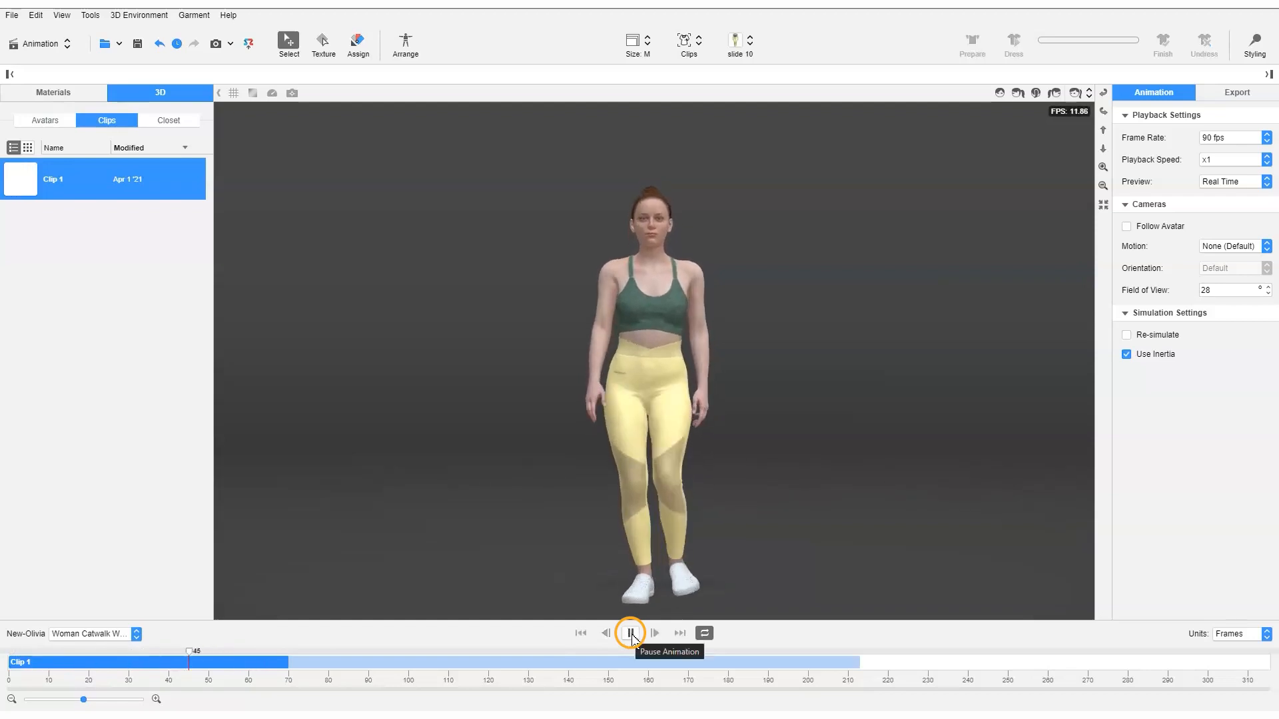
{"action": "left_click", "coordinate": [632, 633]}
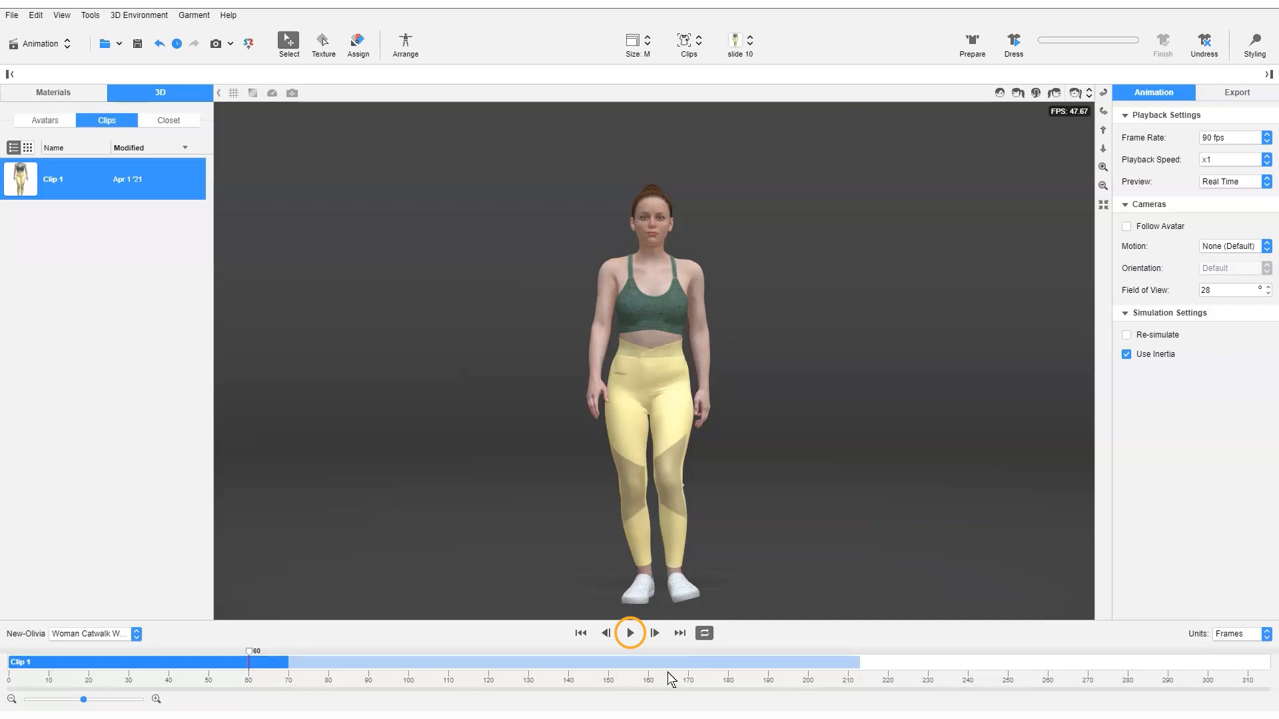
Step: Record the rest of the clip from the end of the recorded part and rename it "Runway Walk Forward"
{"action": "left_click_drag", "start_coordinate": [248, 652], "coordinate": [301, 658]}
{"action": "left_click", "coordinate": [629, 639]}
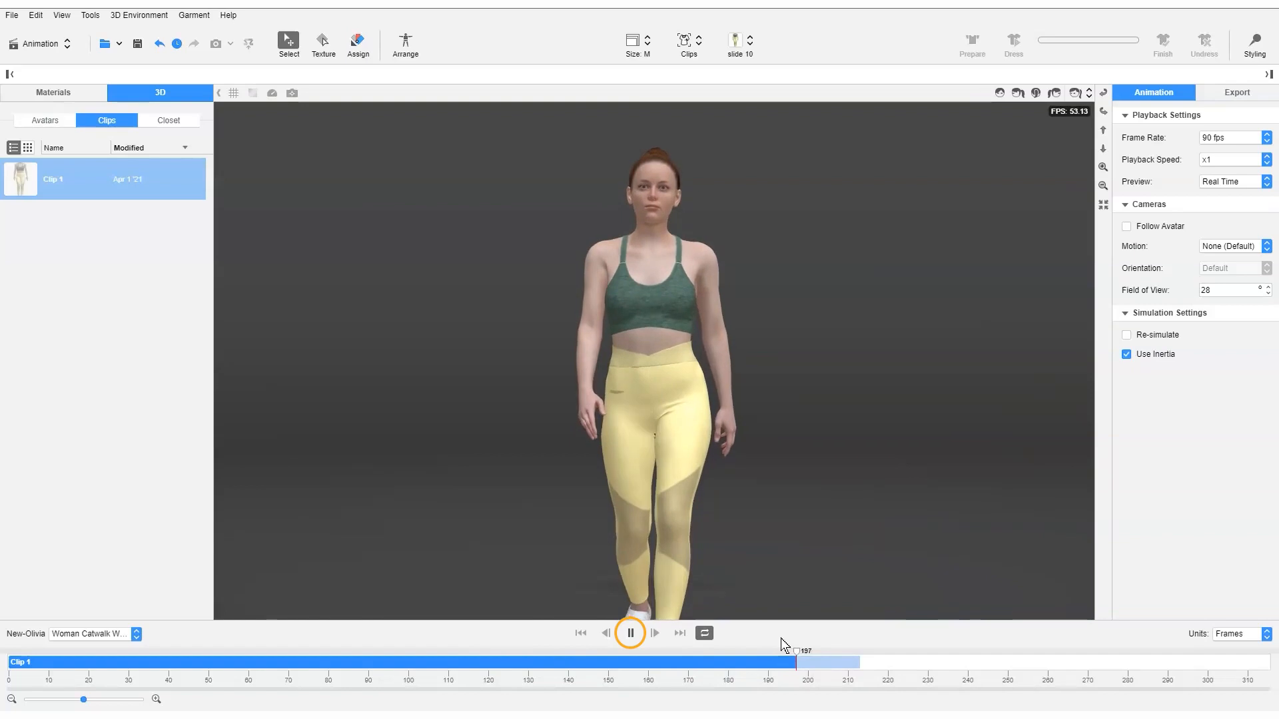
{"action": "double_click", "coordinate": [59, 179]}
{"action": "type", "text": "R"}
{"action": "type", "text": "unway Walk Forward"}
{"action": "key", "text": "Return"}
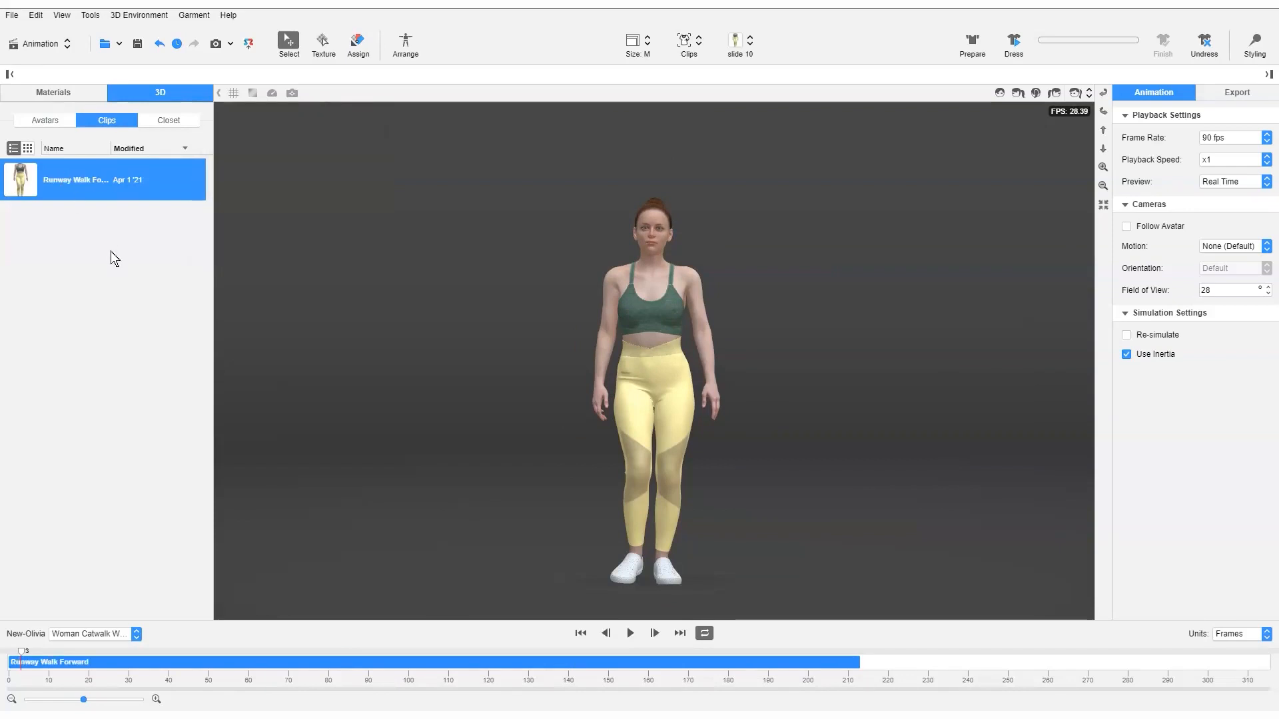
Step: View the Runway Walk Forward clip's details and the commands available for it
{"action": "mouse_move", "coordinate": [157, 173]}
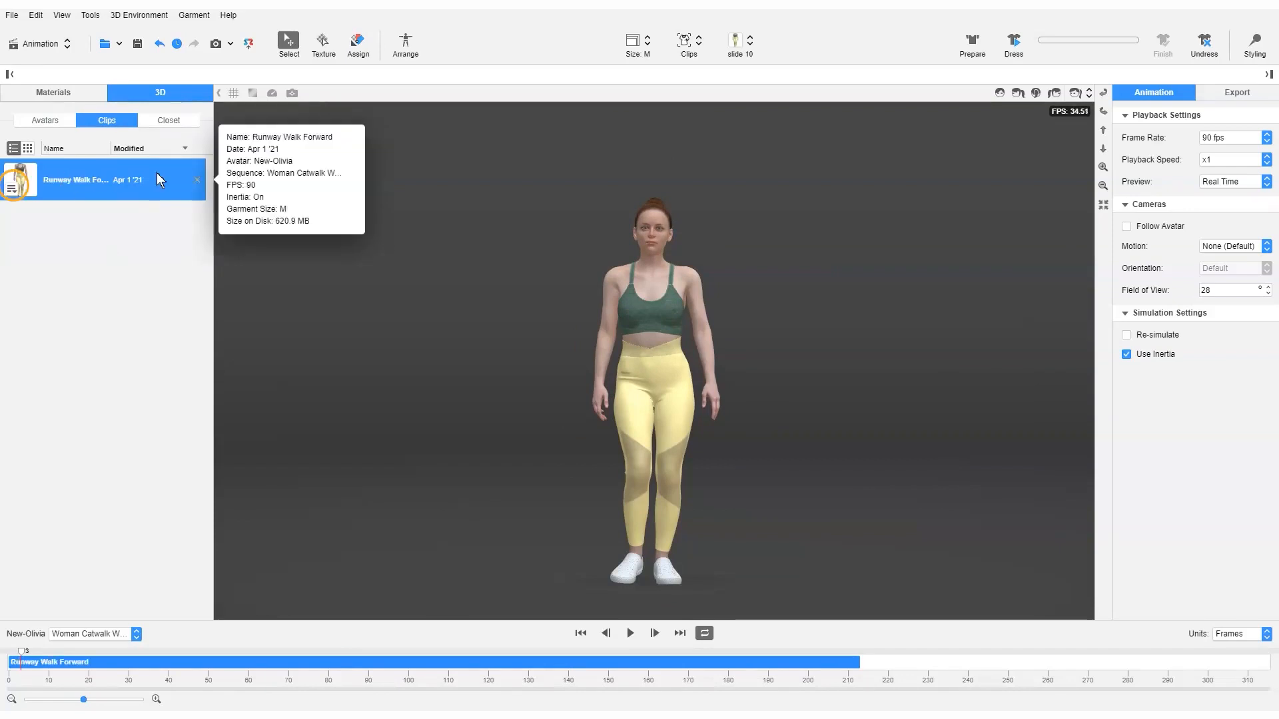
{"action": "left_click", "coordinate": [12, 188]}
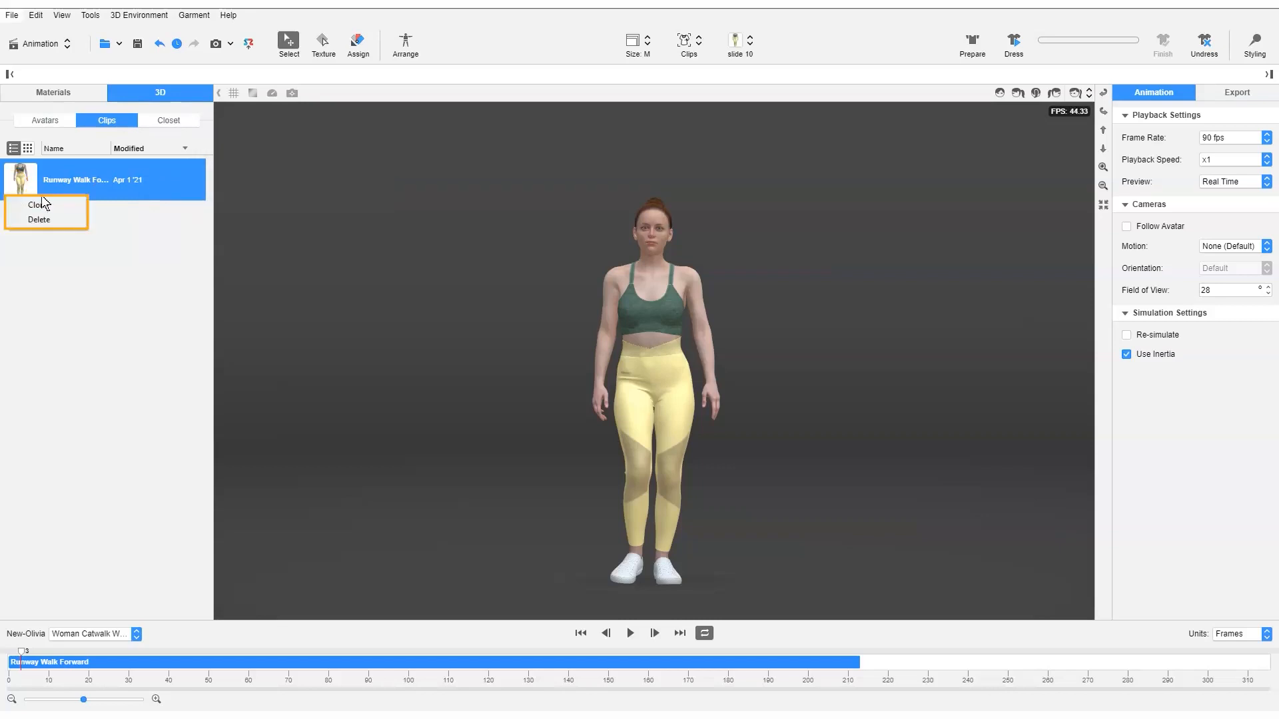
{"action": "left_click", "coordinate": [124, 224]}
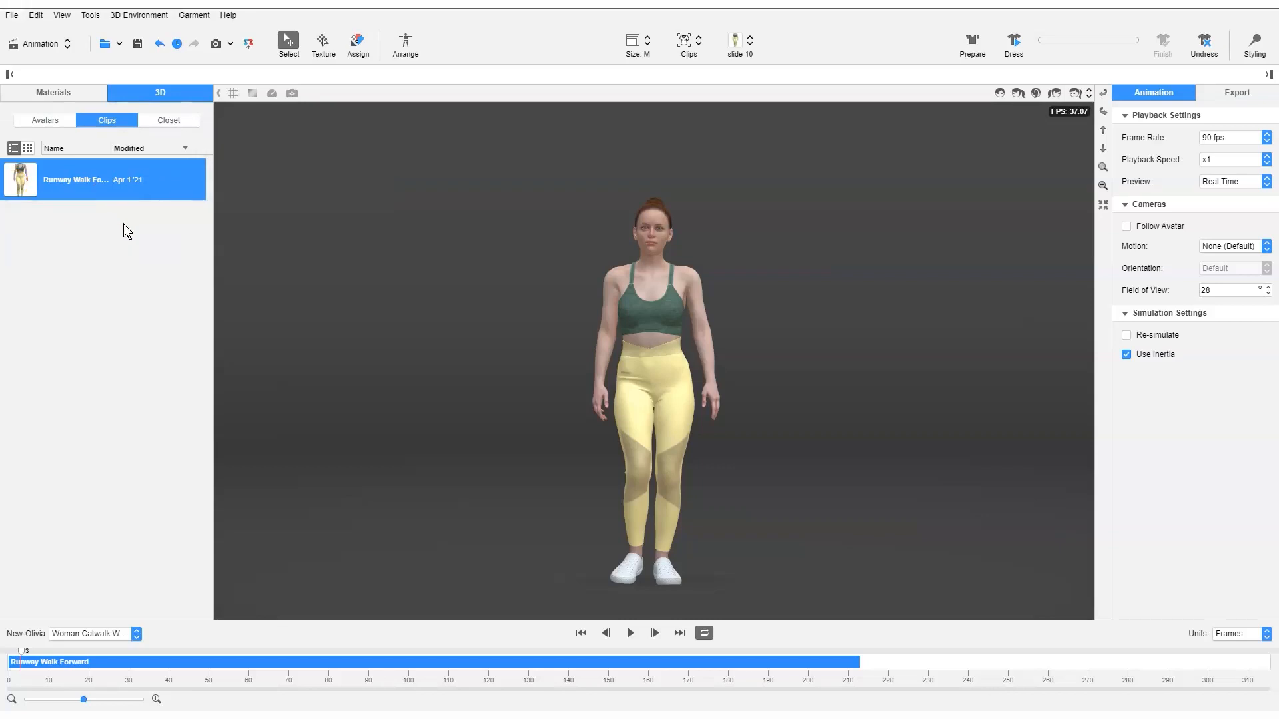
{"action": "mouse_move", "coordinate": [36, 178]}
Step: Try a frame rate of 30 fps (Avatar) and respond to the prompt about creating a new clip
{"action": "left_click", "coordinate": [1242, 140]}
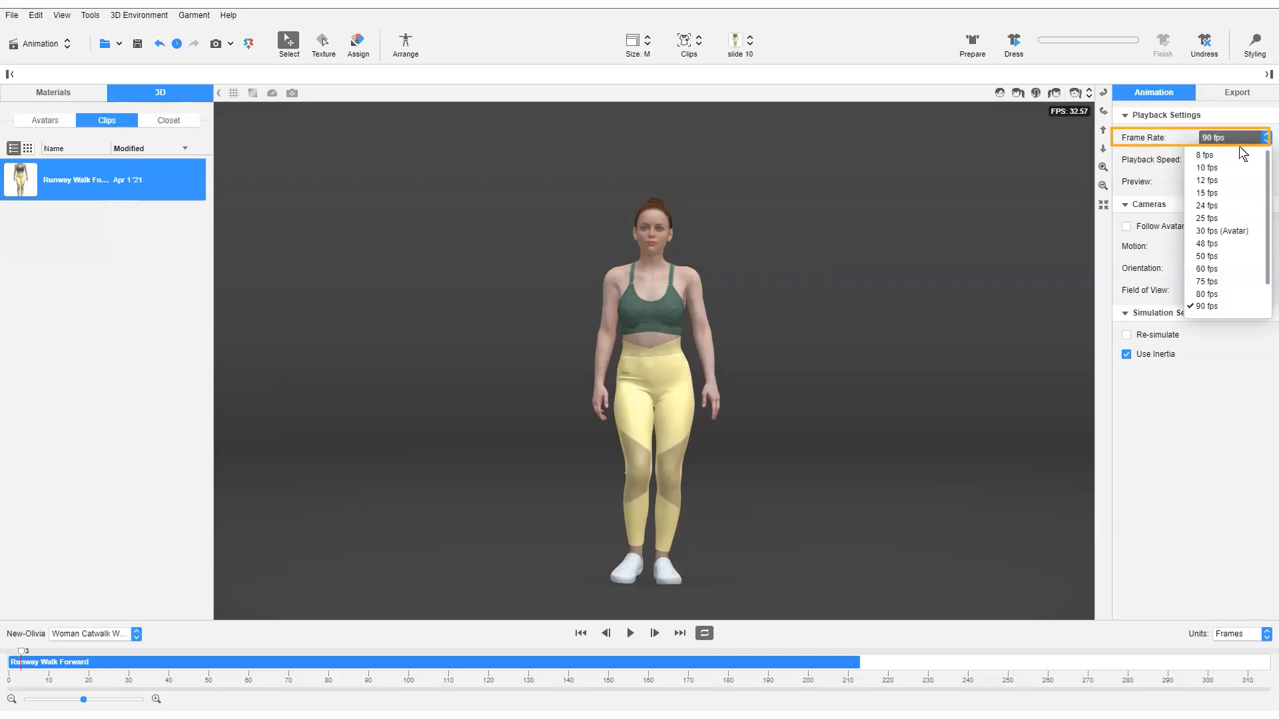
{"action": "left_click", "coordinate": [1236, 230]}
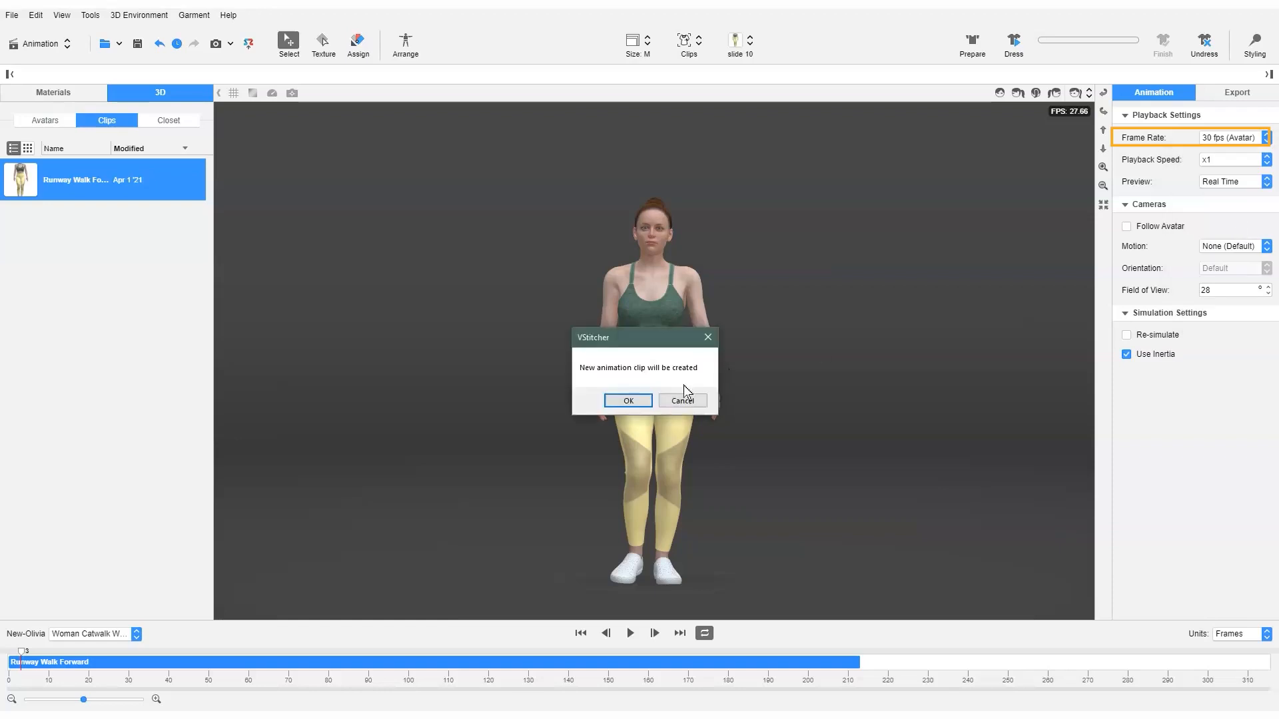
{"action": "left_click", "coordinate": [617, 399]}
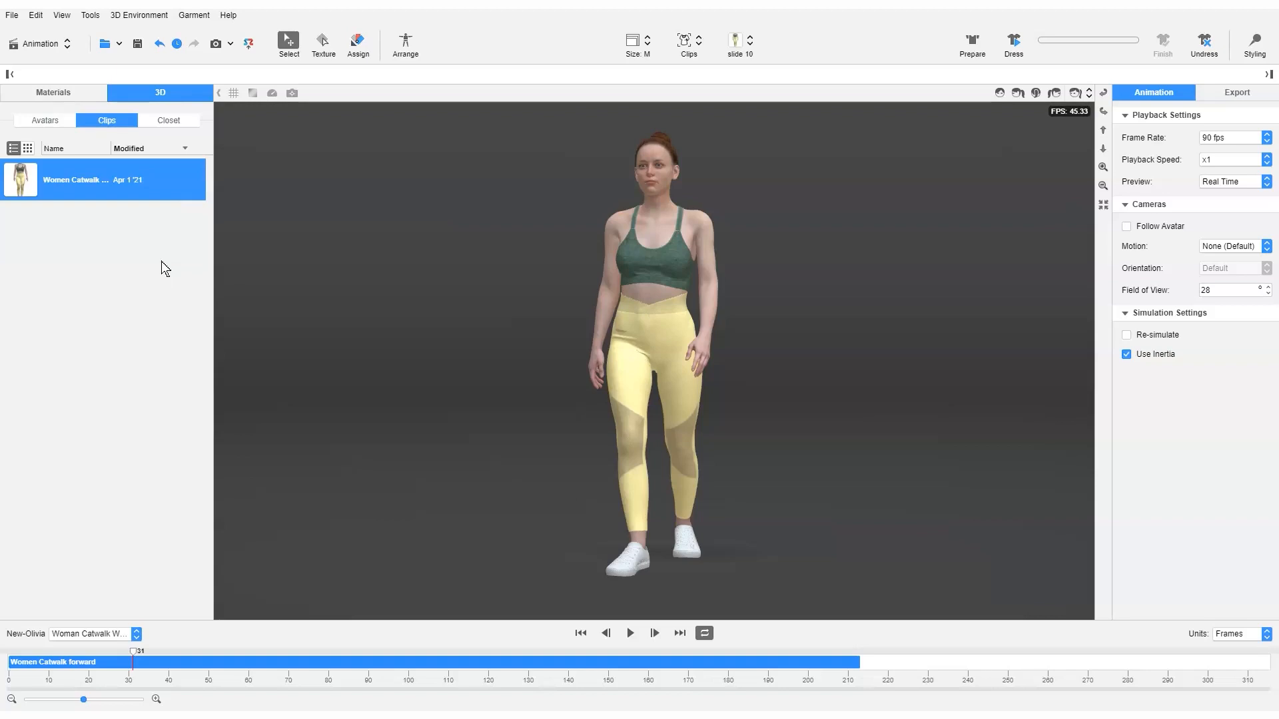
Step: Load the Women Catwalk forward clip and make its camera follow the avatar with Half Circle motion and a 40° field of view
{"action": "double_click", "coordinate": [144, 193]}
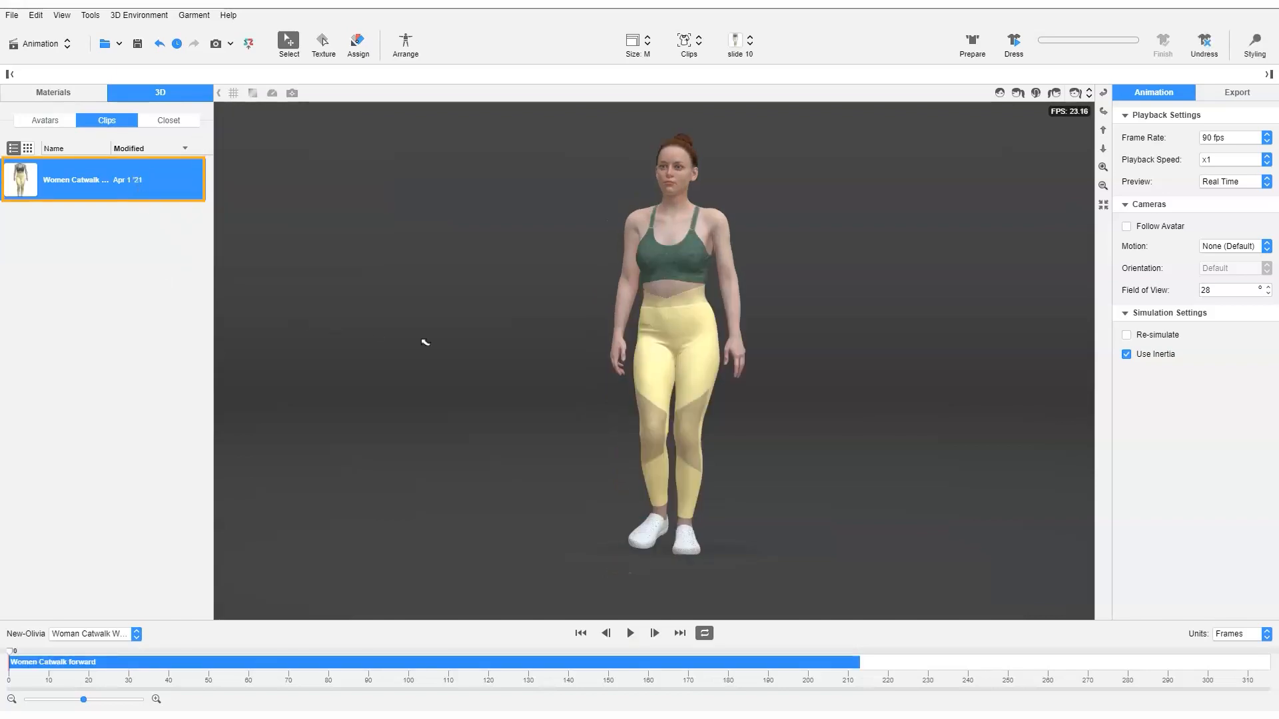
{"action": "left_click", "coordinate": [1183, 228]}
{"action": "left_click", "coordinate": [1228, 247]}
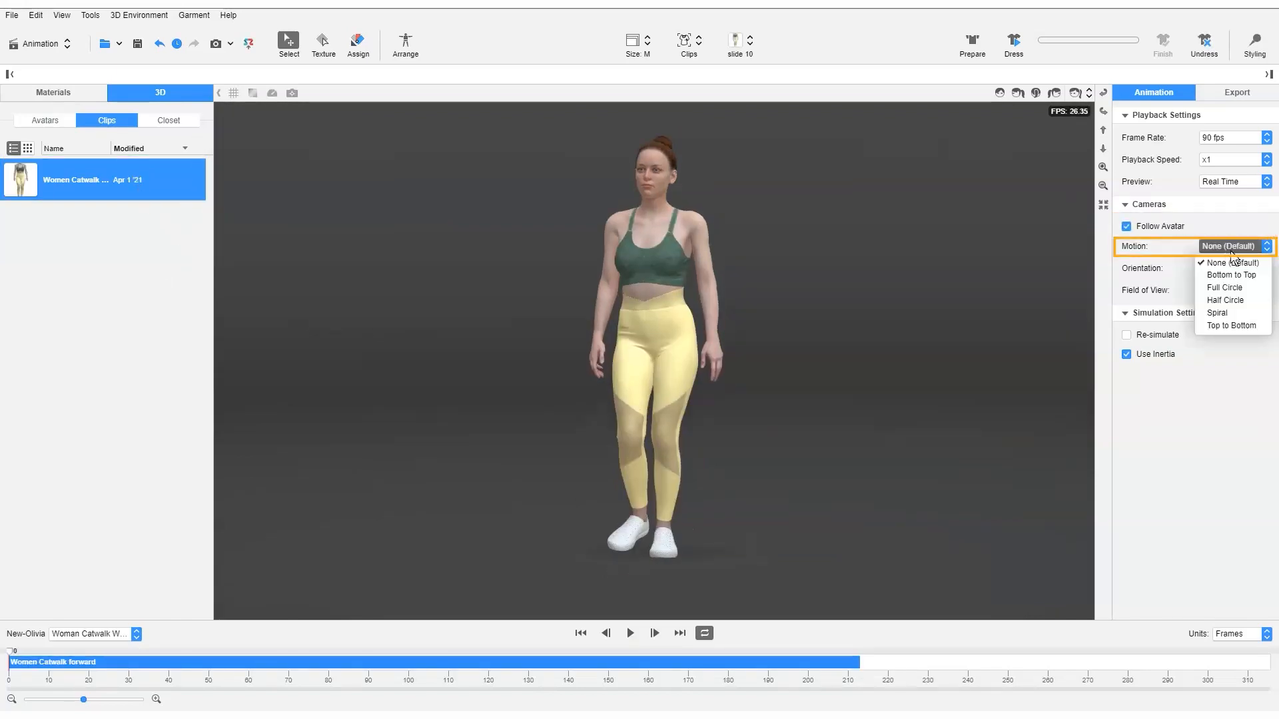
{"action": "left_click", "coordinate": [1225, 300]}
{"action": "left_click", "coordinate": [1224, 290]}
{"action": "left_click_drag", "start_coordinate": [1225, 290], "coordinate": [1182, 292]}
{"action": "type", "text": "40"}
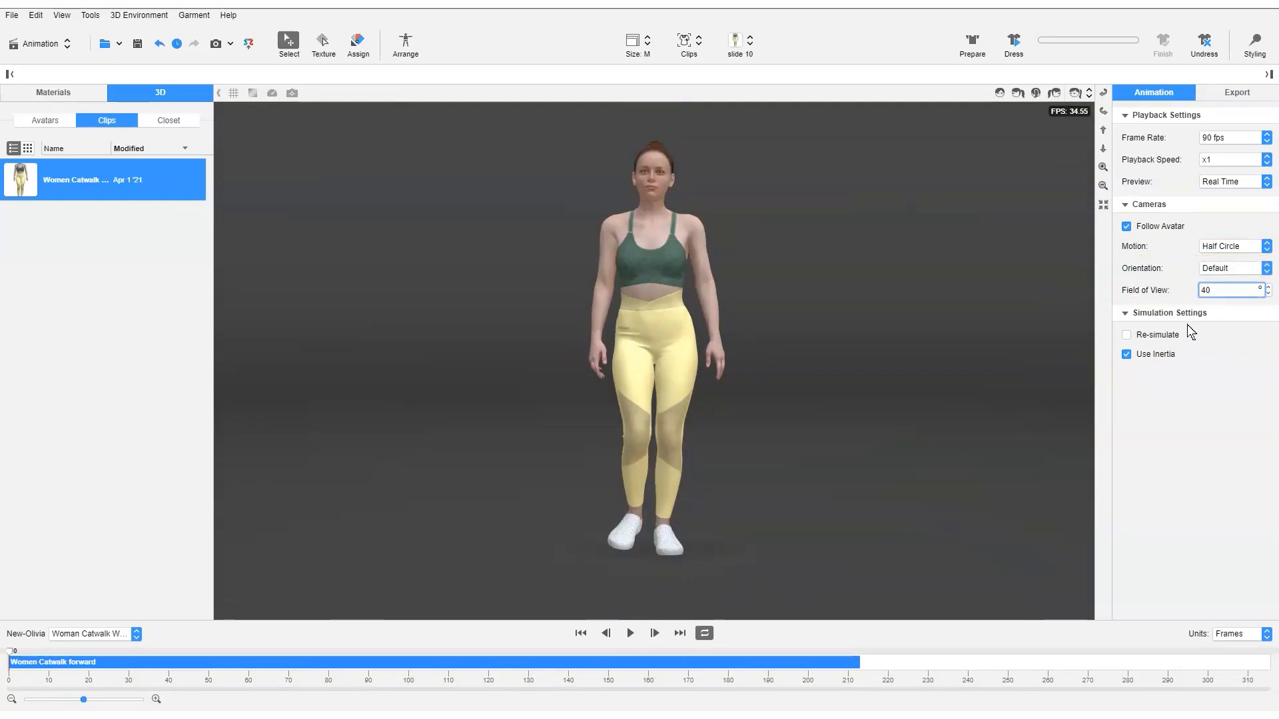
Step: Configure the animation's render export as MP4 with Ray Trace Render (Remote - V-Ray) and Best render quality
{"action": "left_click", "coordinate": [1240, 92]}
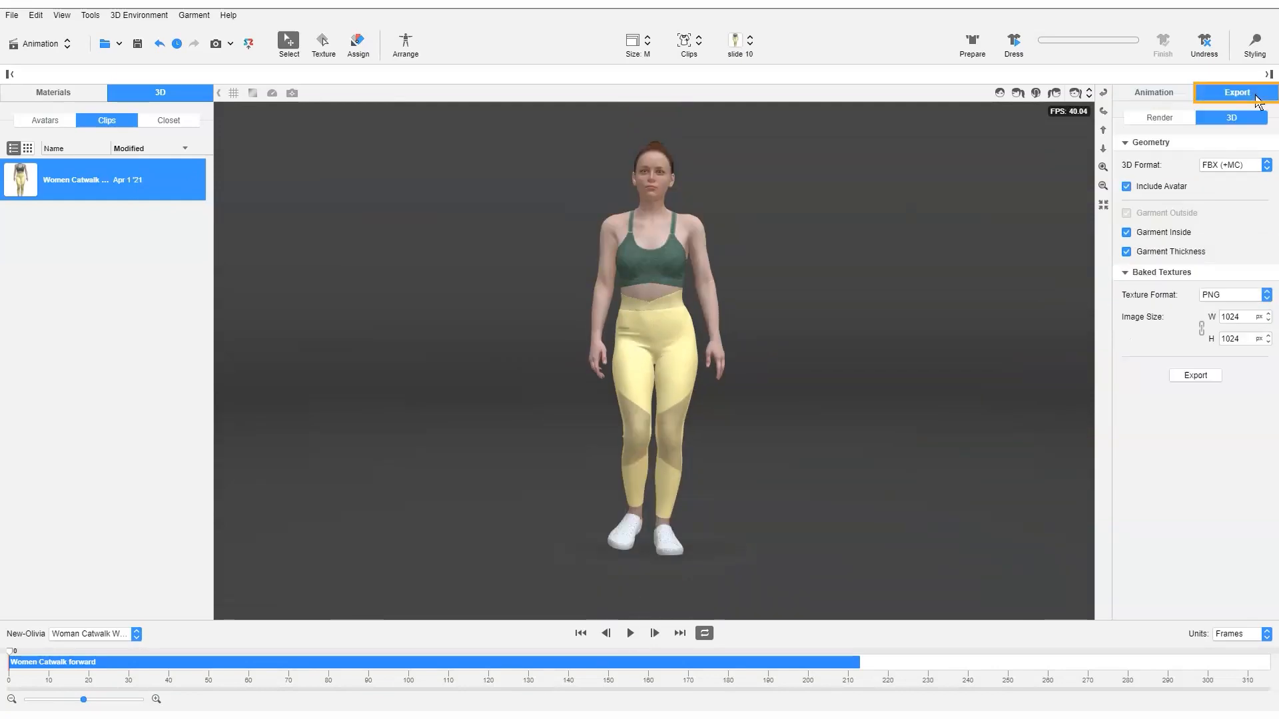
{"action": "left_click", "coordinate": [1176, 124]}
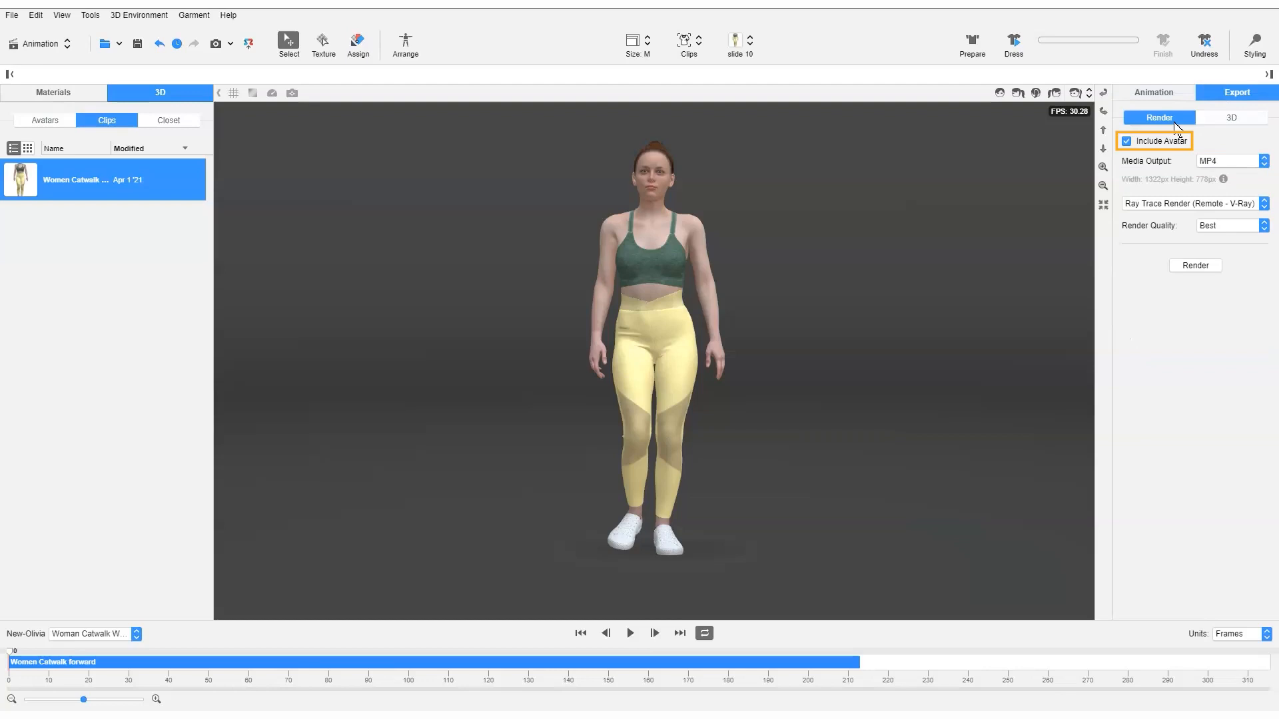
{"action": "left_click", "coordinate": [1264, 161]}
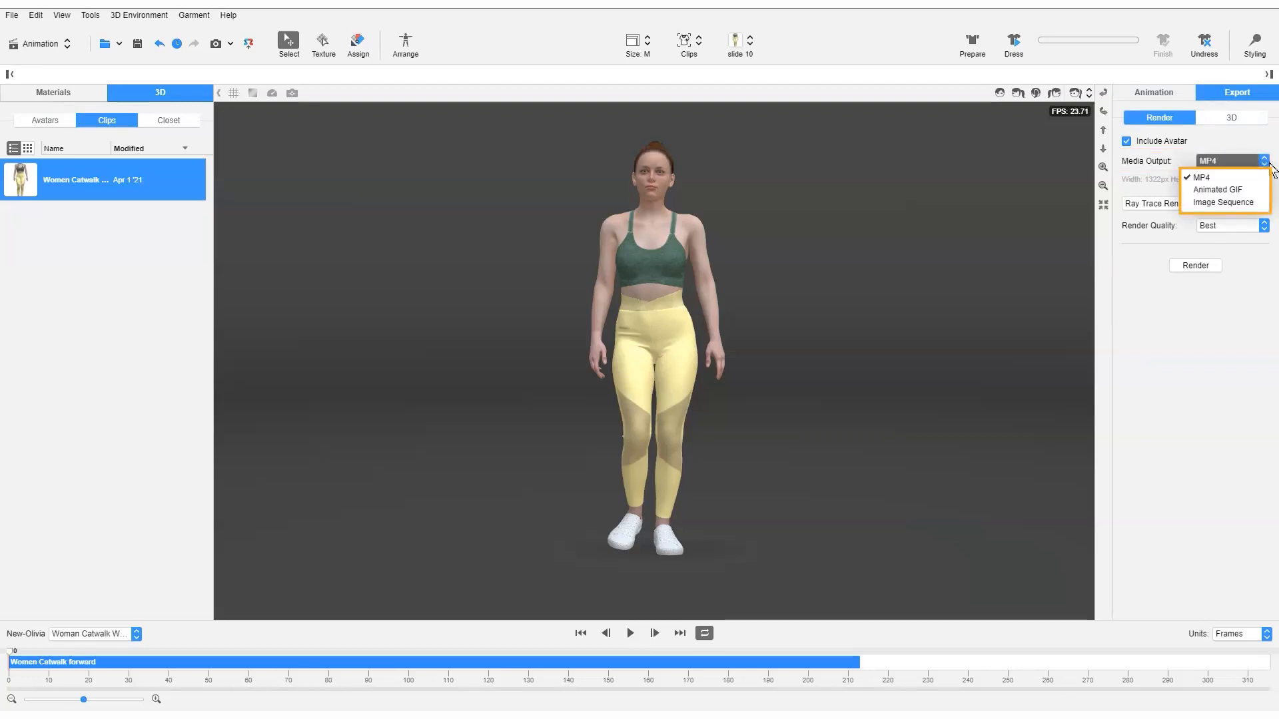
{"action": "left_click", "coordinate": [1225, 179]}
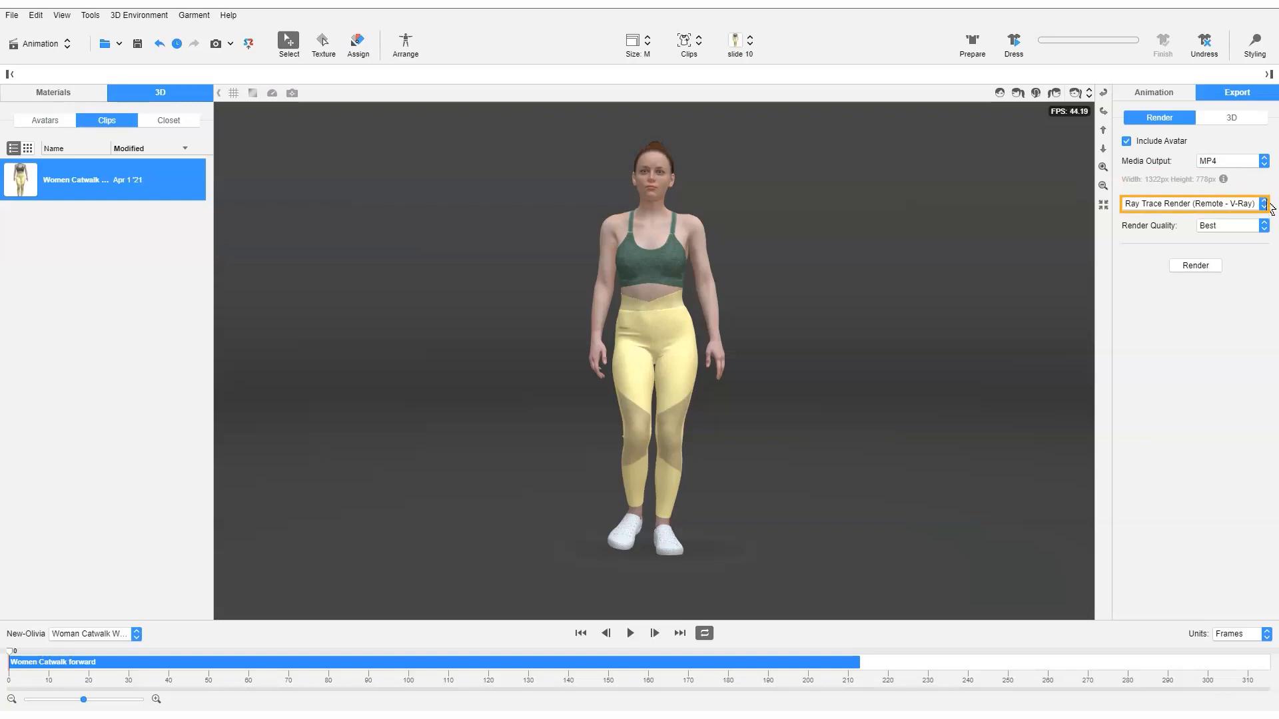
{"action": "left_click", "coordinate": [1265, 205]}
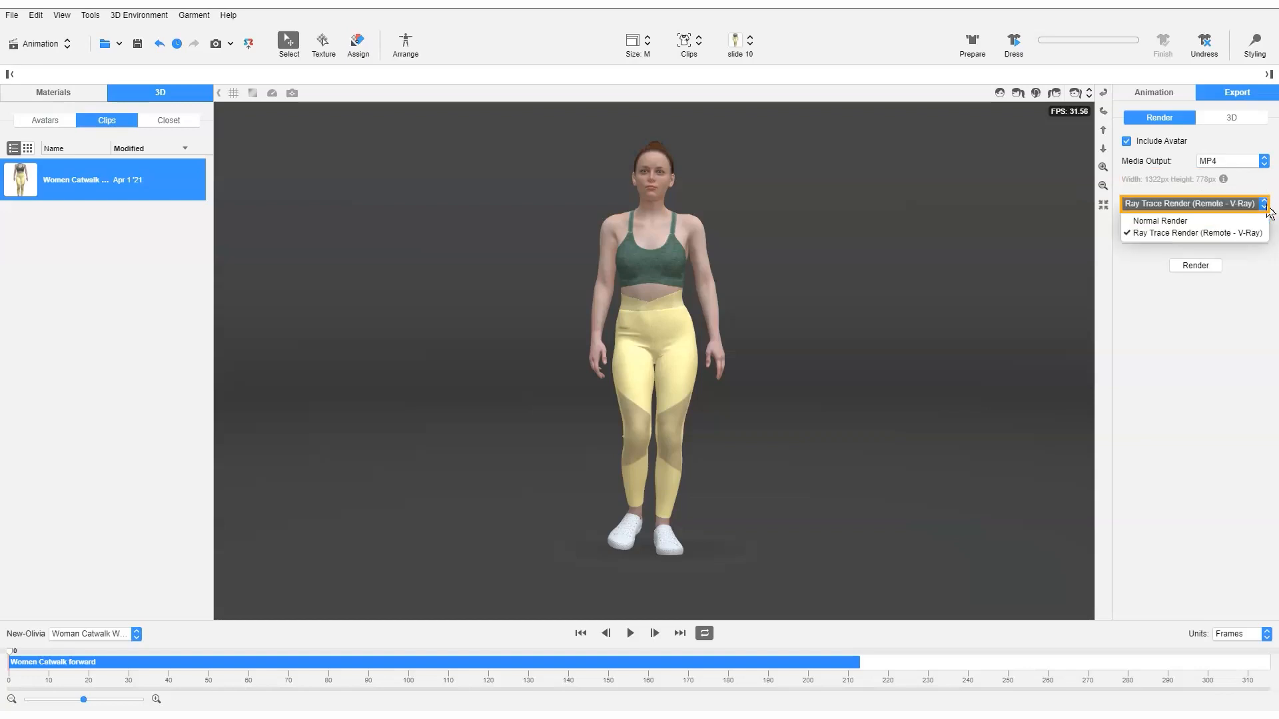
{"action": "left_click", "coordinate": [1266, 233]}
{"action": "left_click", "coordinate": [1268, 231]}
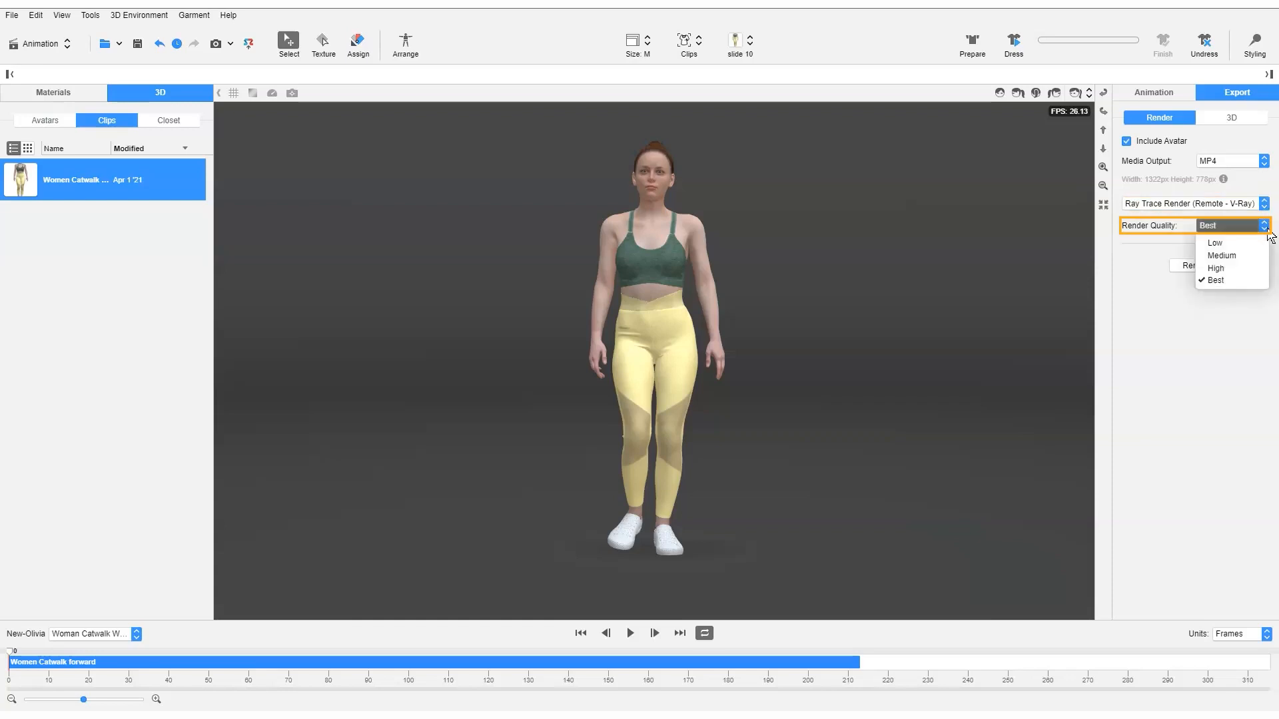
{"action": "left_click", "coordinate": [1216, 280]}
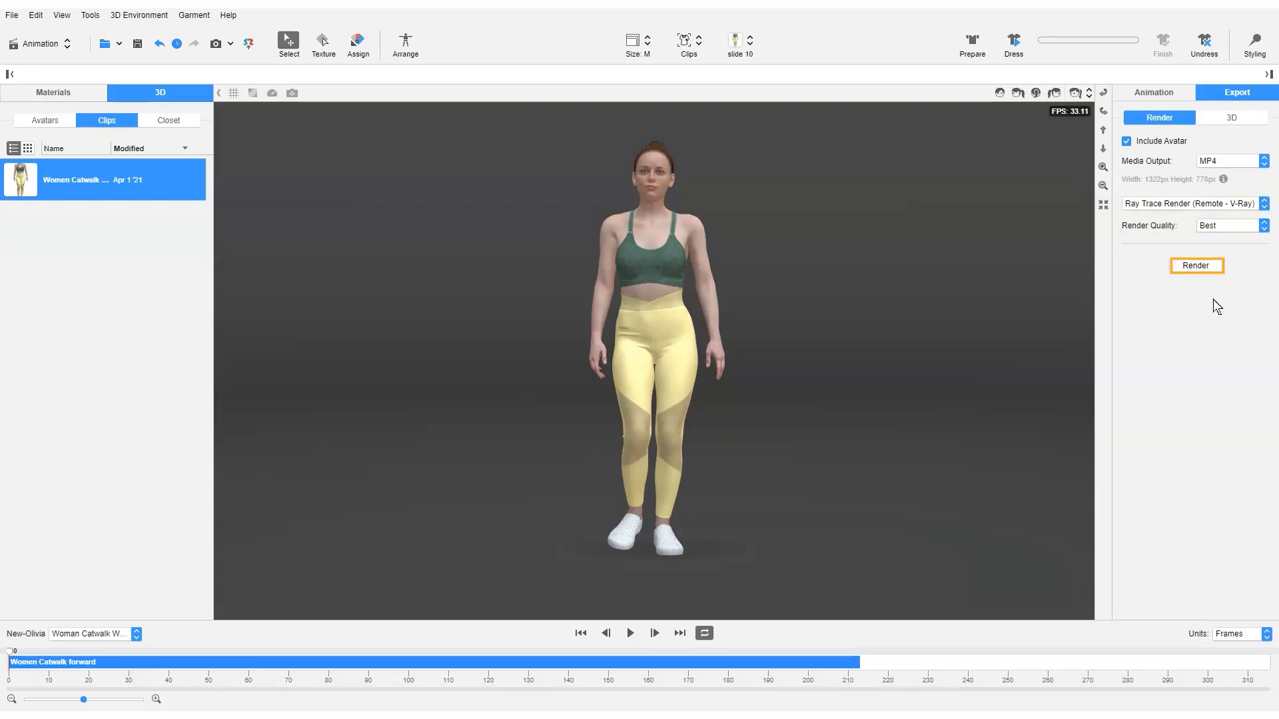
Step: Render the catwalk animation and save the output as "MP4 Ray Trace Catwalk"
{"action": "key", "text": "Return"}
{"action": "type", "text": "MP4 Ray Trac"}
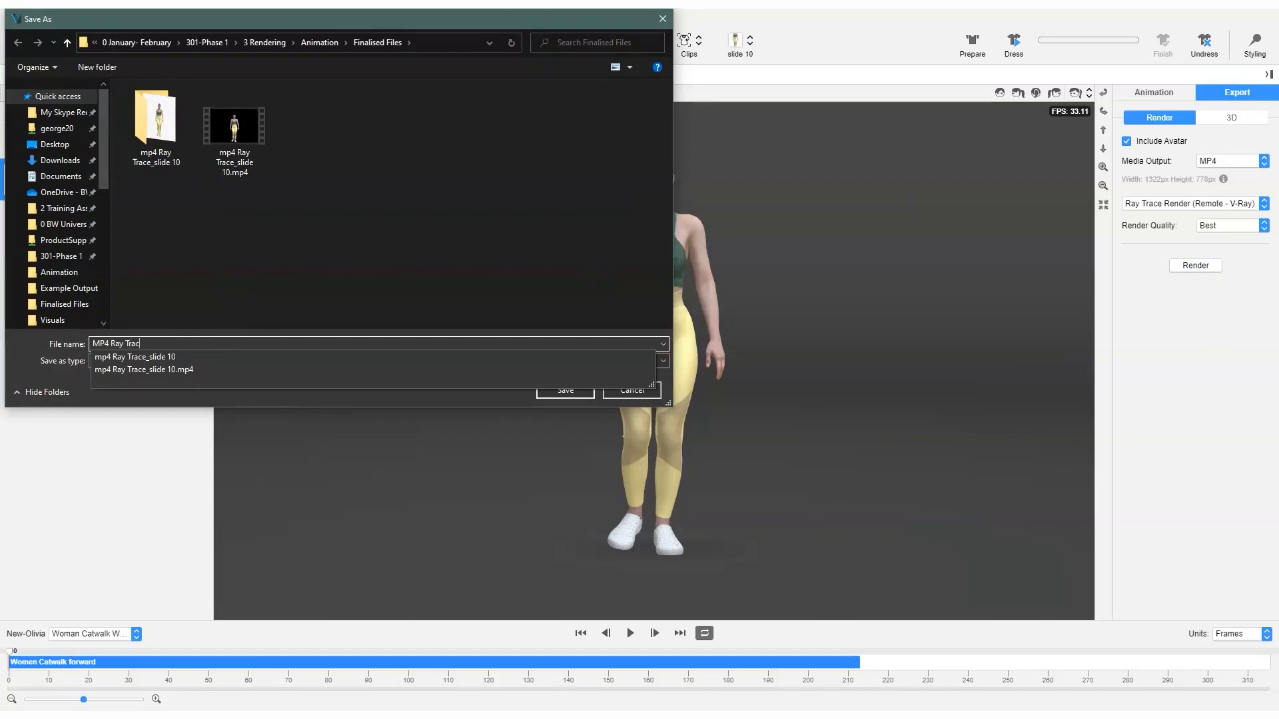
{"action": "type", "text": "e Catwalk"}
{"action": "left_click", "coordinate": [565, 391]}
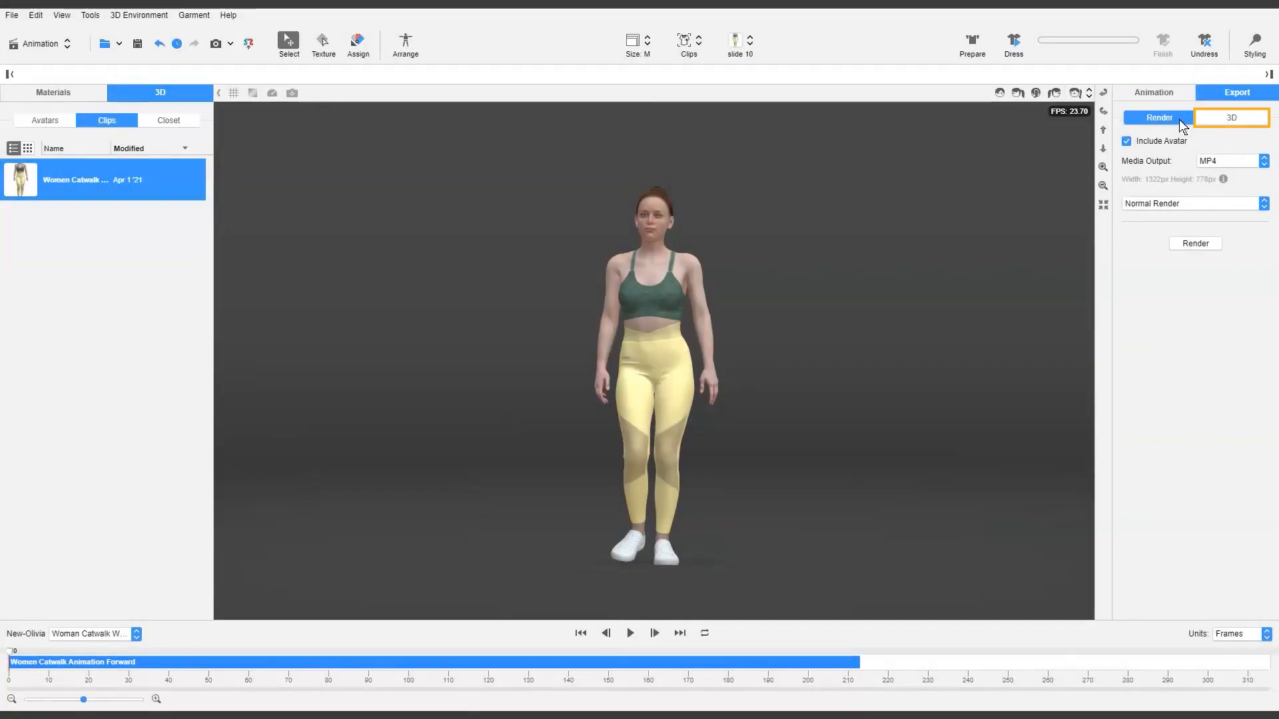
Step: Set up the FBX (+MC) 3D export with Garment Inside and Garment Thickness included, keeping PNG as the texture format
{"action": "left_click", "coordinate": [1236, 123]}
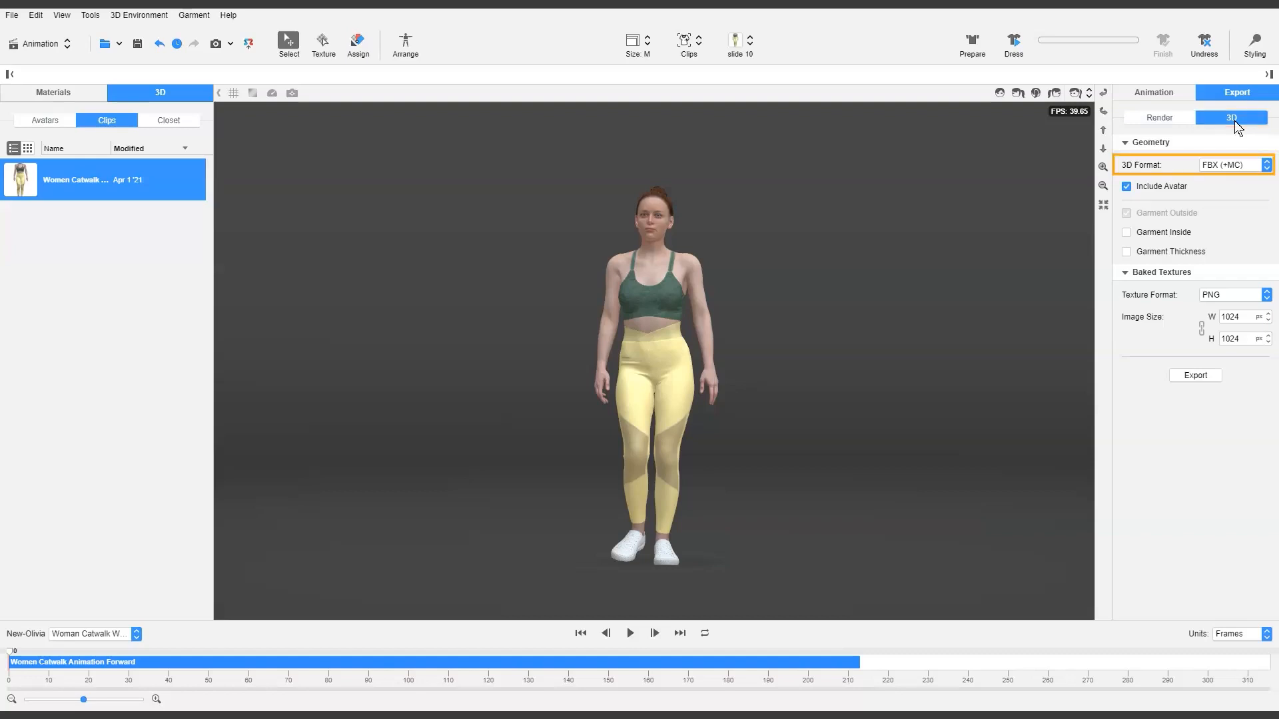
{"action": "left_click", "coordinate": [1267, 165]}
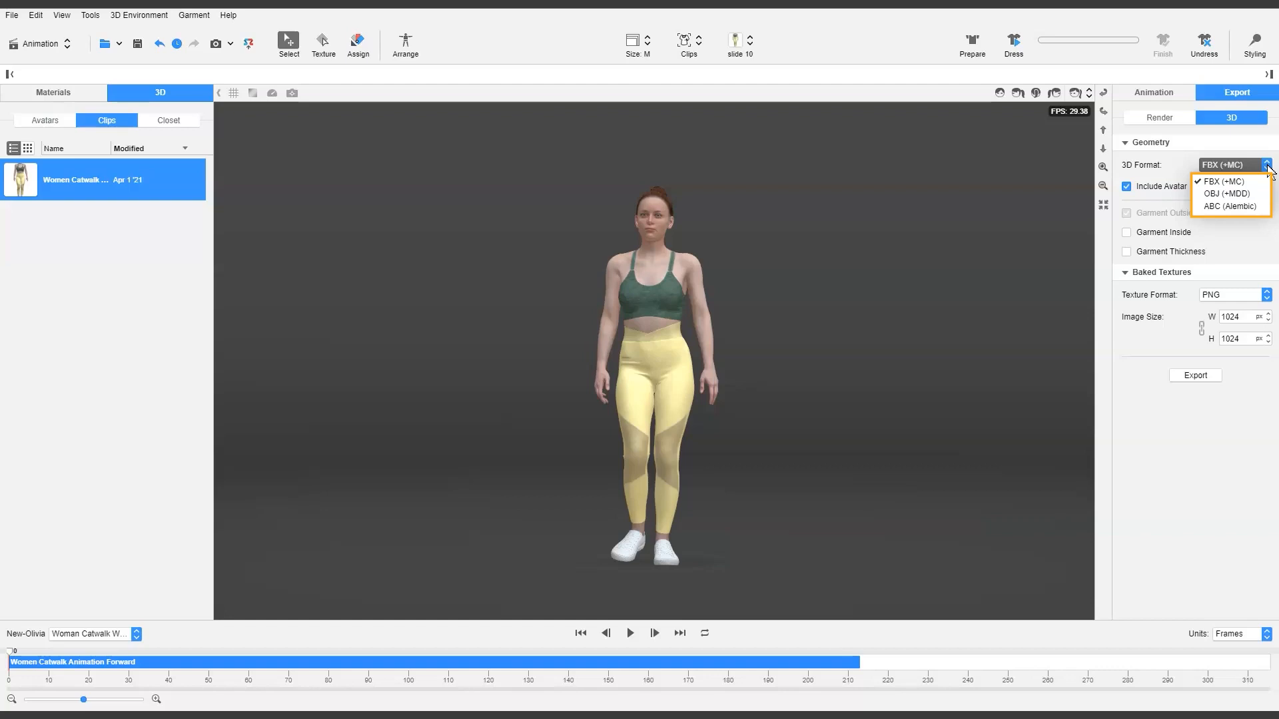
{"action": "left_click", "coordinate": [1186, 232]}
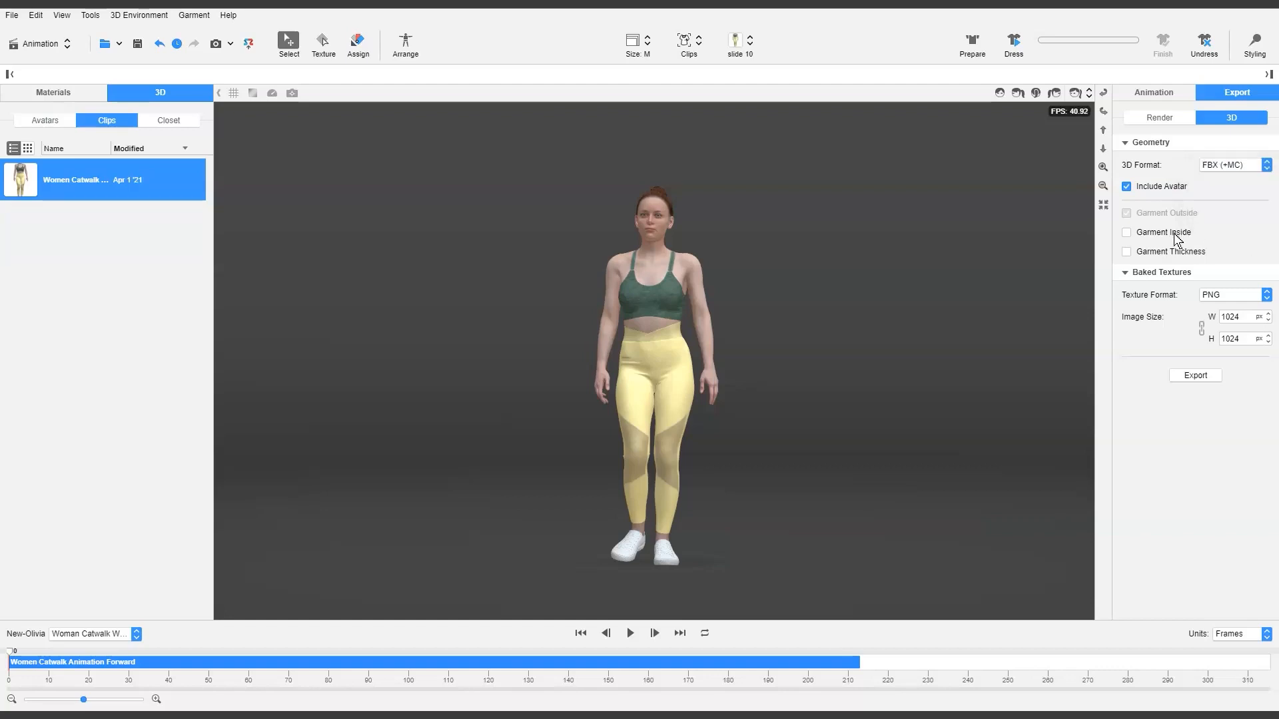
{"action": "left_click", "coordinate": [1177, 233]}
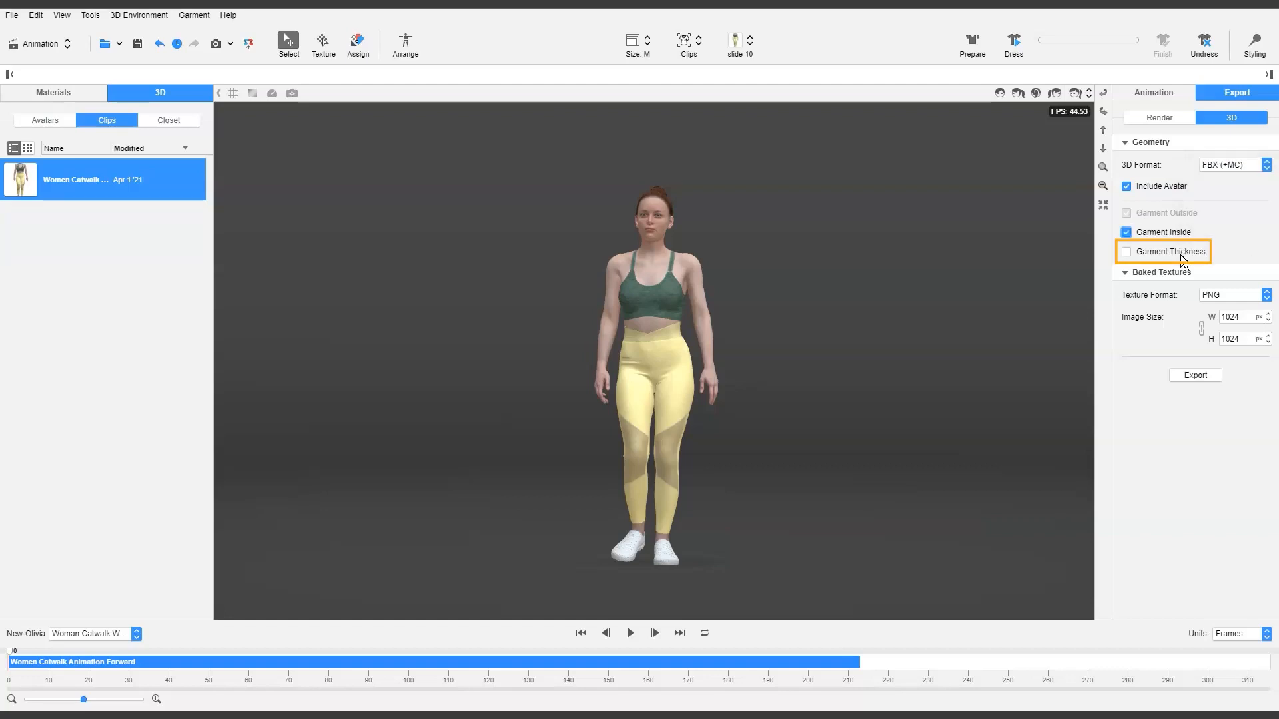
{"action": "left_click", "coordinate": [1182, 257]}
{"action": "left_click", "coordinate": [1265, 294]}
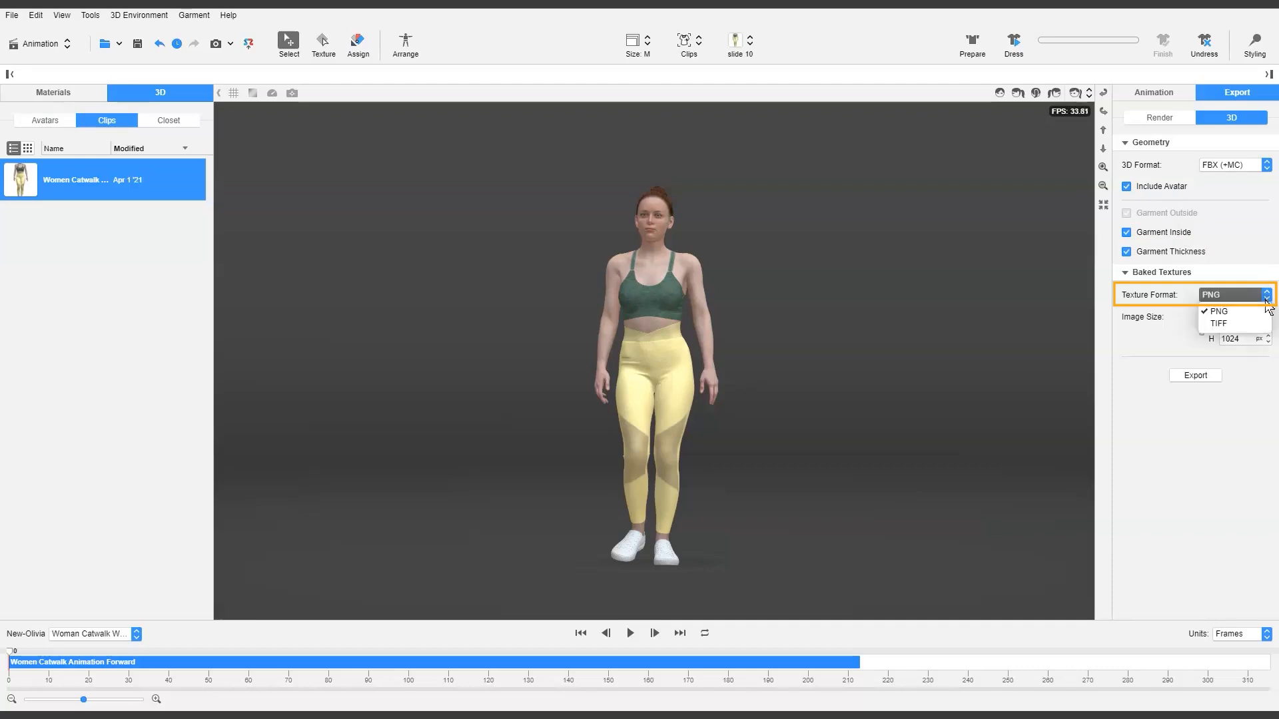
{"action": "left_click", "coordinate": [1263, 375]}
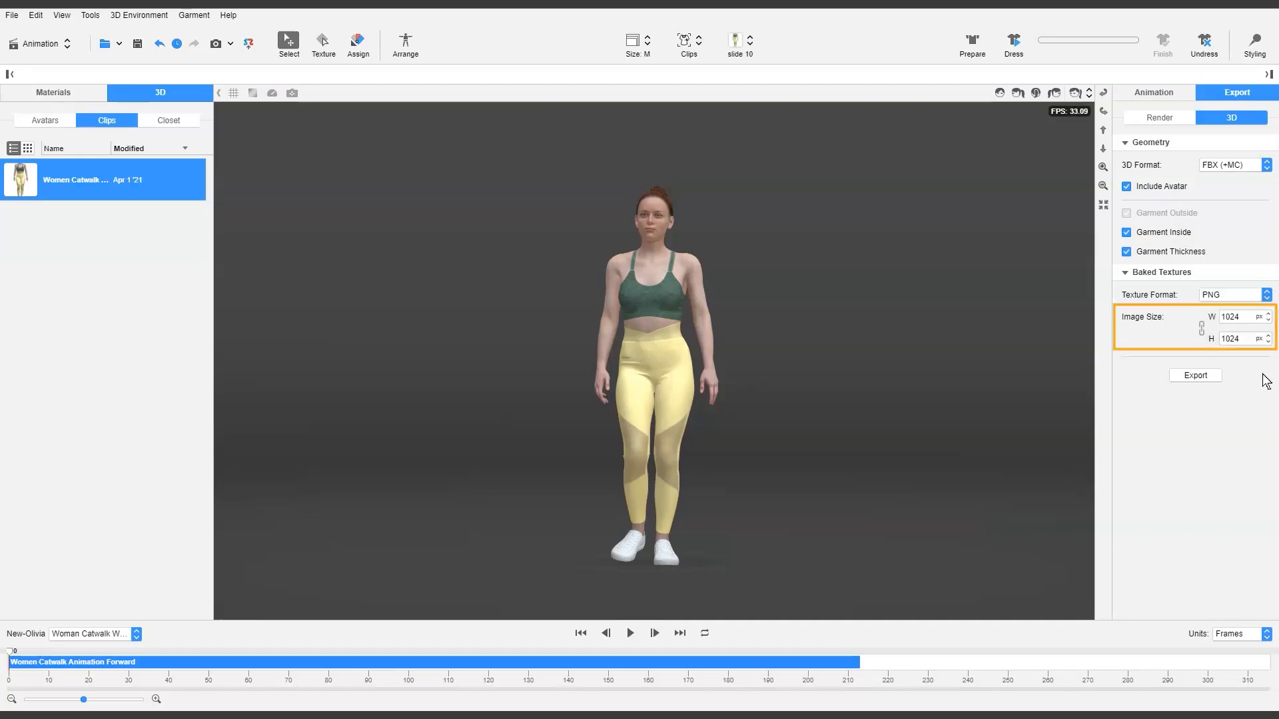